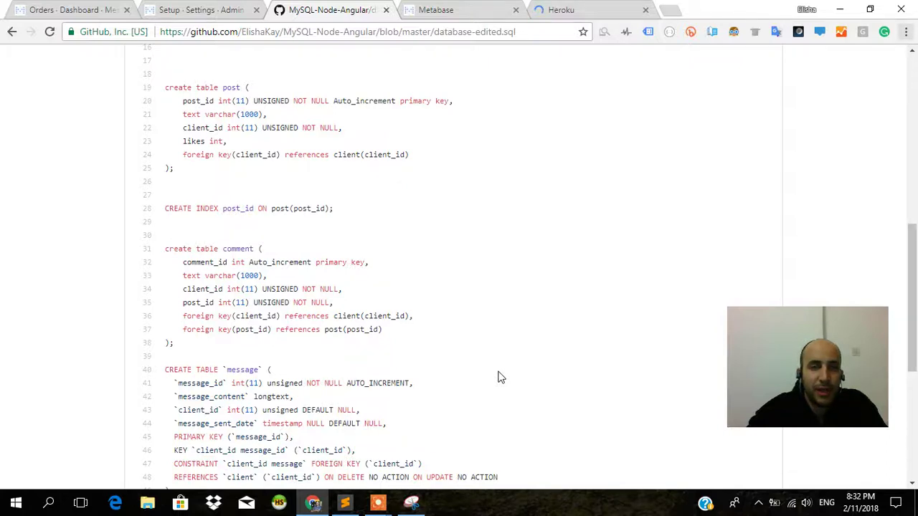
Switch from the GitHub SQL file to the Metabase admin Settings page
scroll(459, 322, "up", 5)
left_click(196, 9)
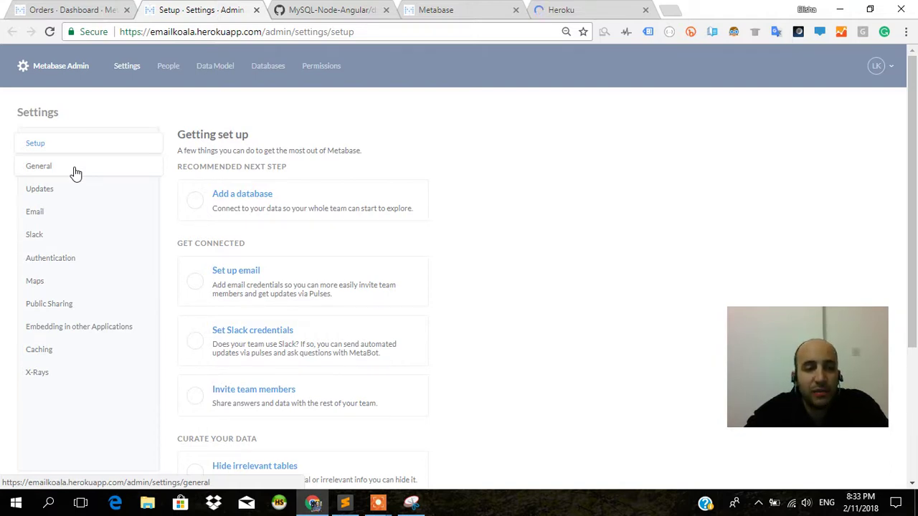
Save the Orders dashboard, then reopen it from the Metabase home page
left_click(72, 9)
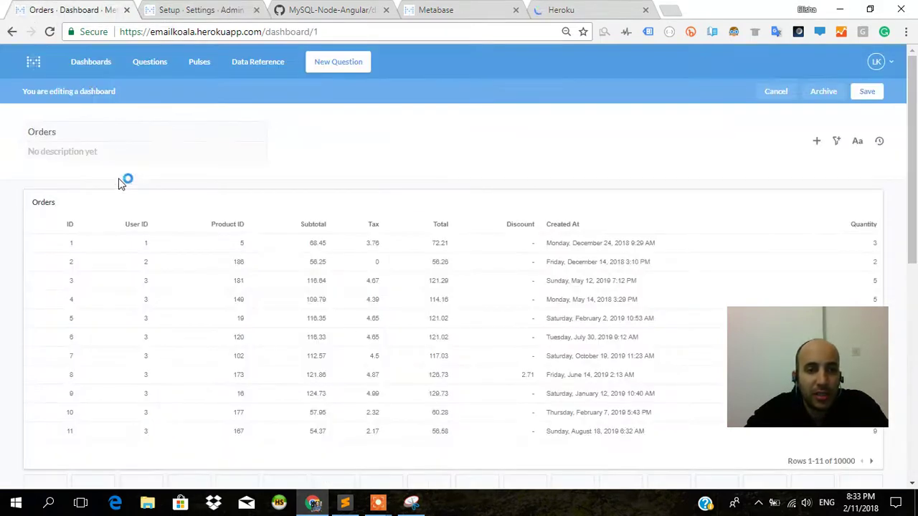
left_click(864, 94)
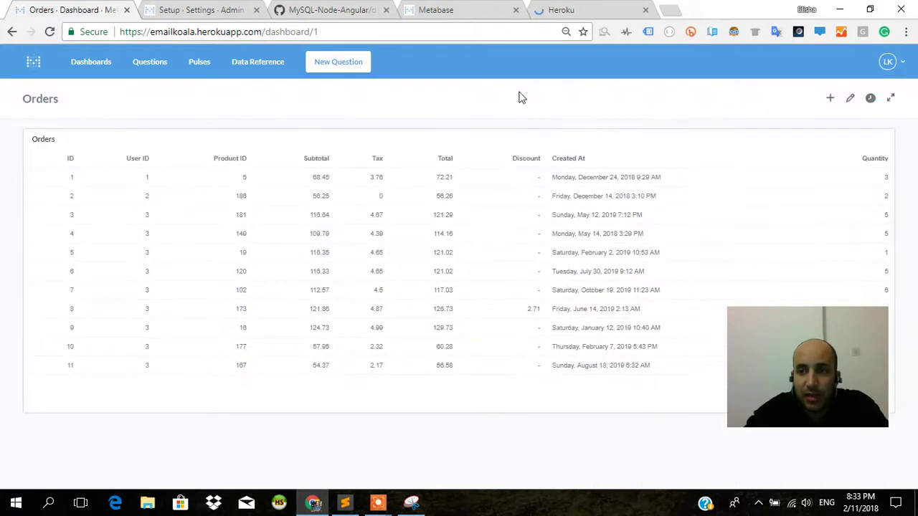
left_click(91, 62)
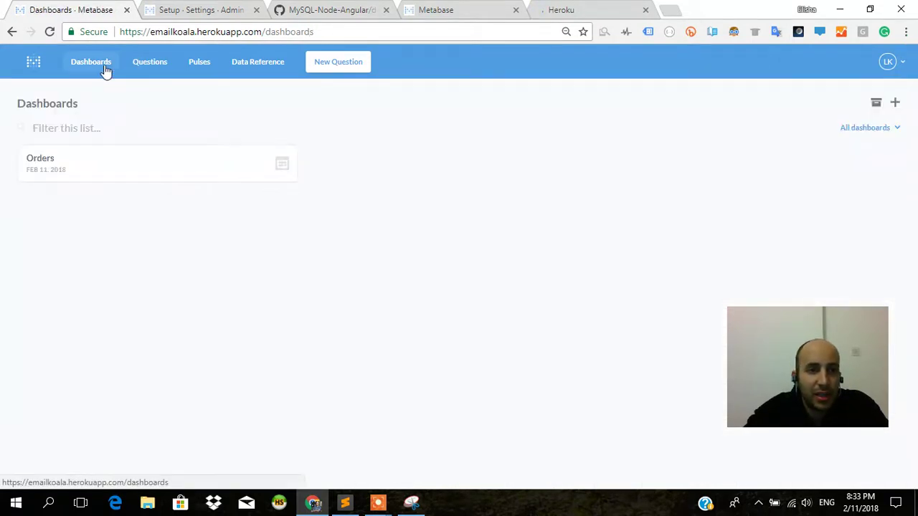
left_click(35, 63)
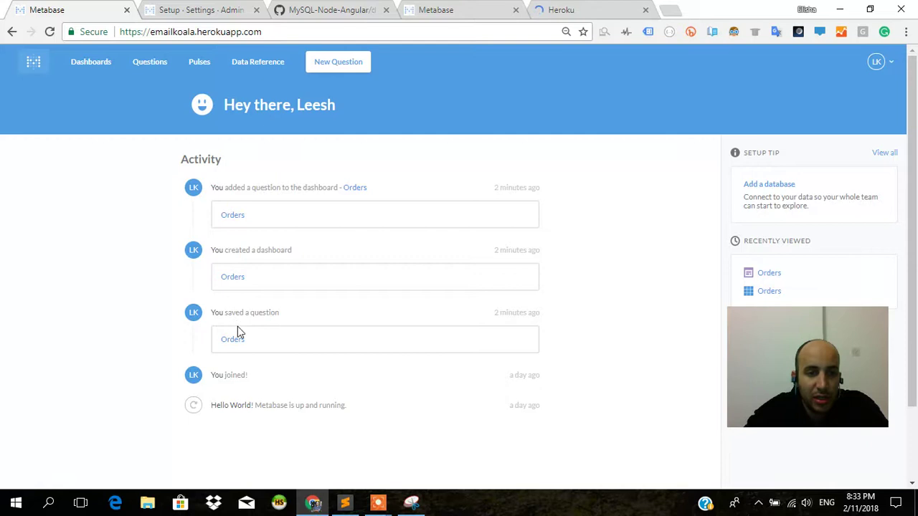
left_click(231, 280)
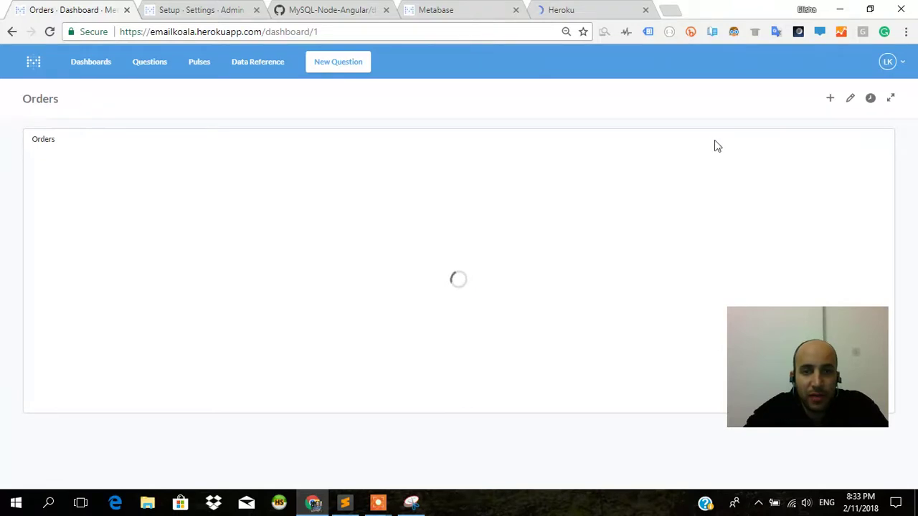
Enter dashboard edit mode and add a category-type filter
left_click(851, 100)
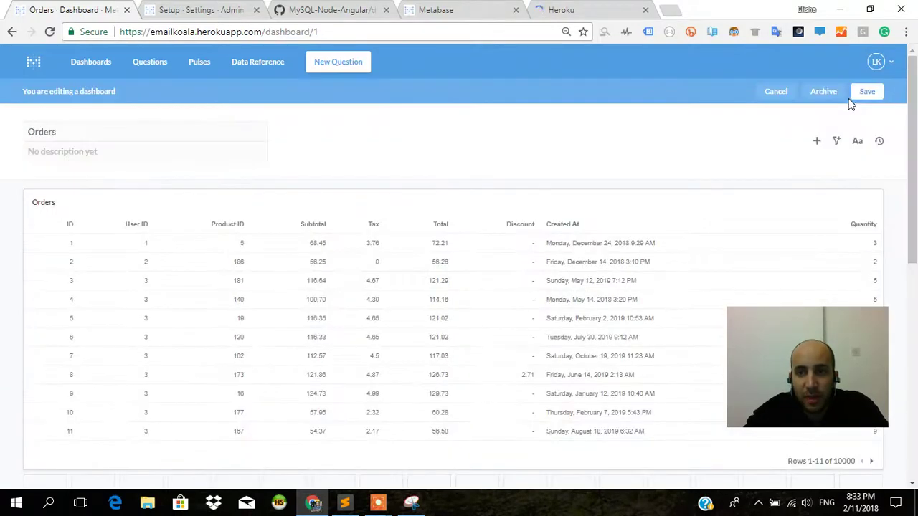
left_click(838, 142)
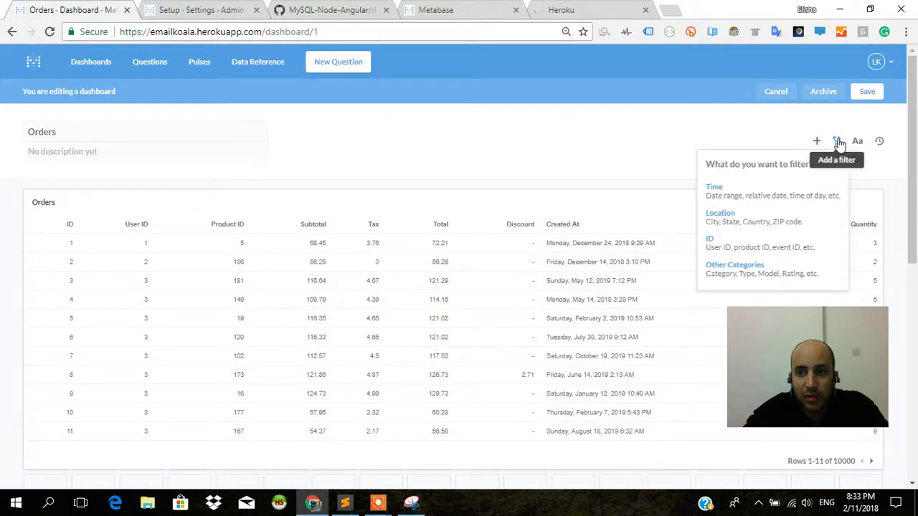
left_click(781, 269)
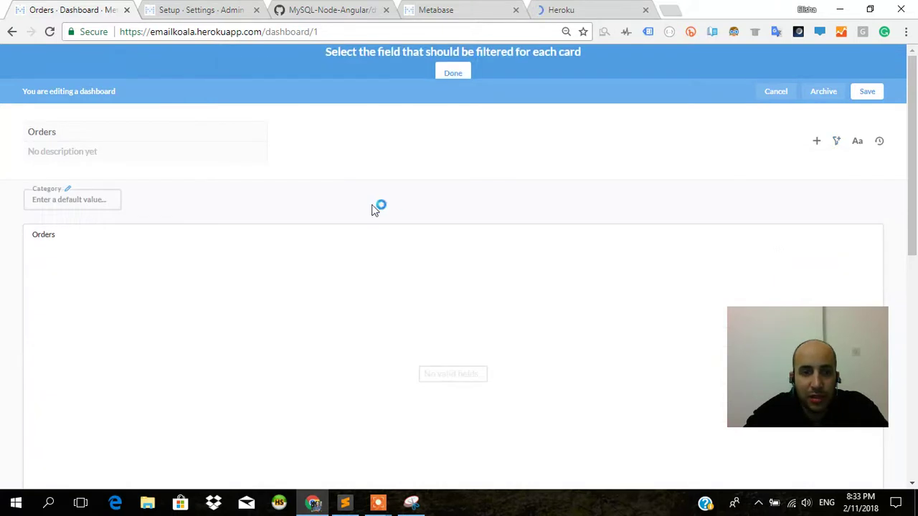
Rename the new filter to 'Order ID' and finish the filter setup
left_click(66, 193)
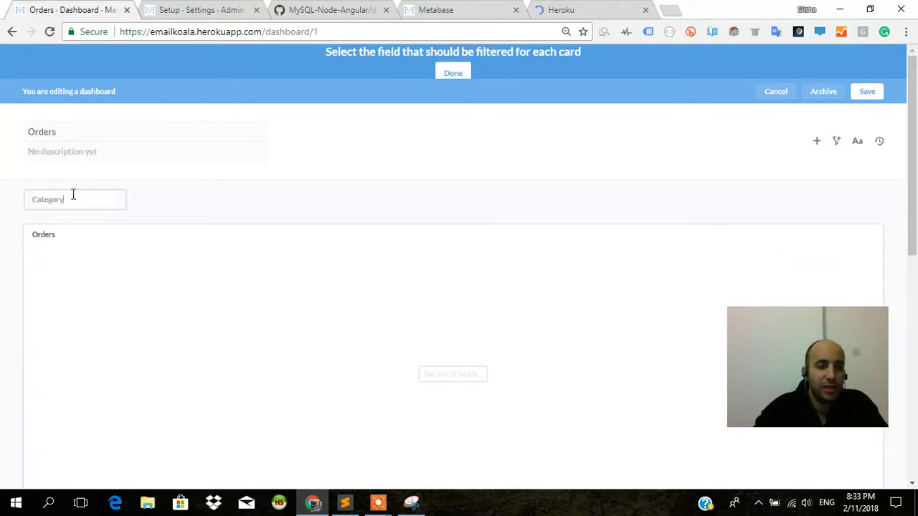
double_click(73, 195)
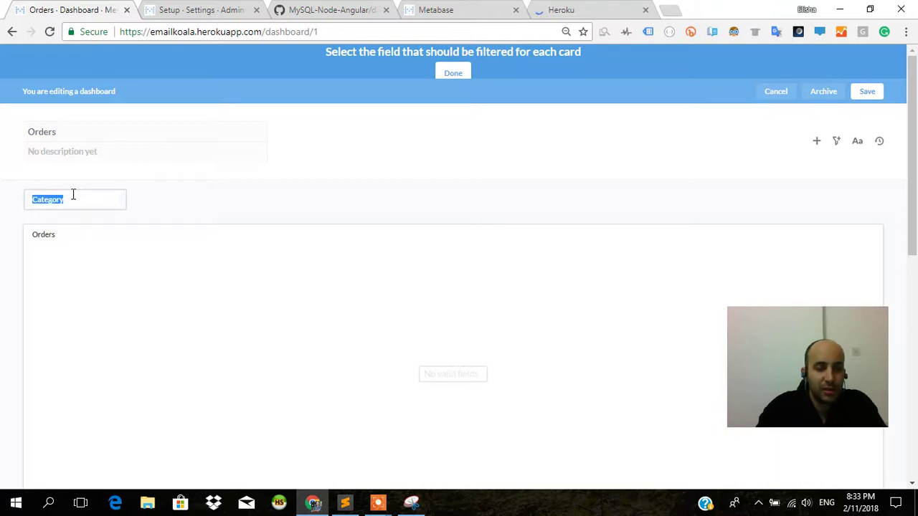
type("Orer")
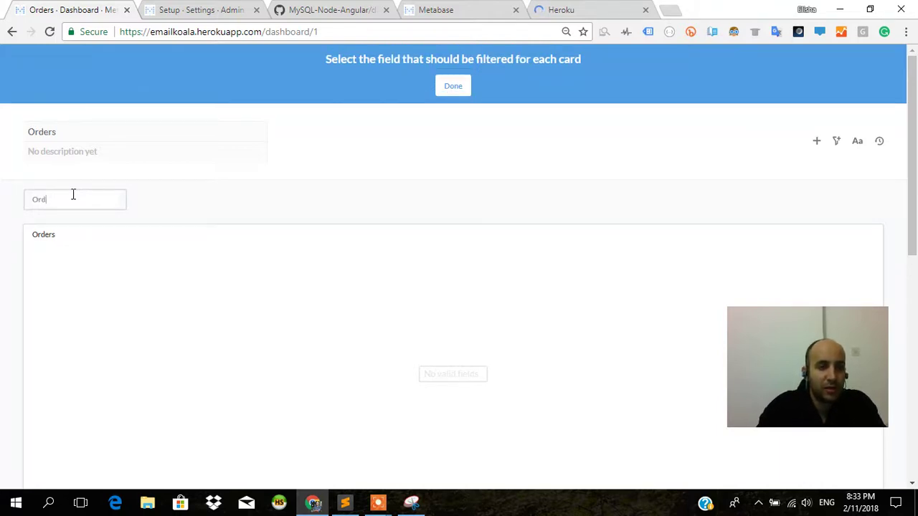
type("ers")
left_click_drag(71, 200, 57, 203)
type("ID")
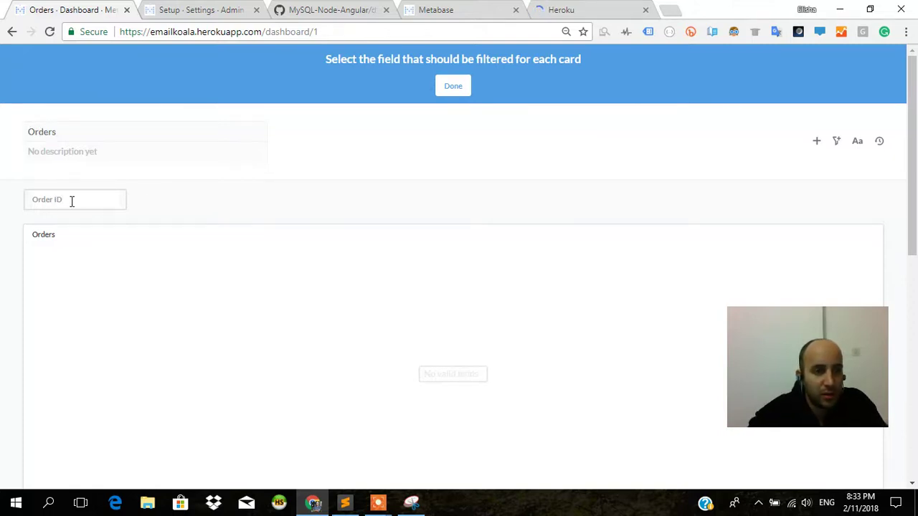
left_click(181, 204)
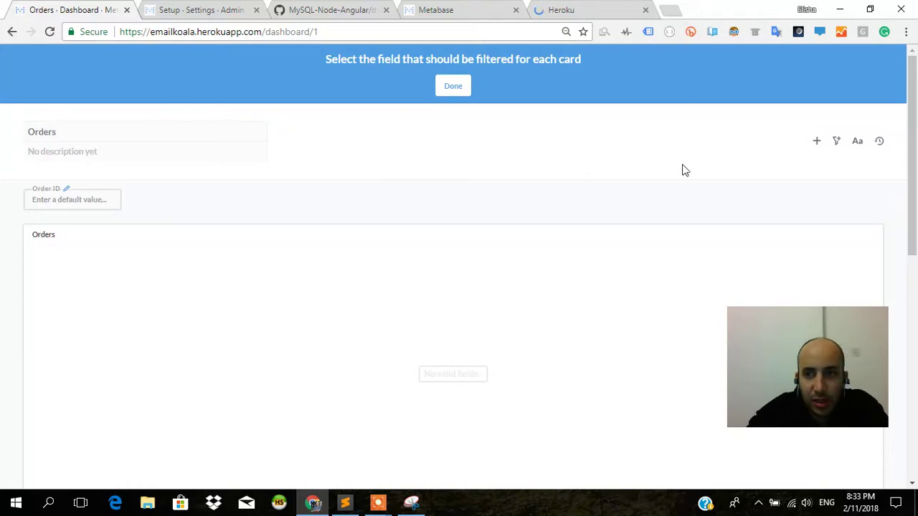
left_click(462, 97)
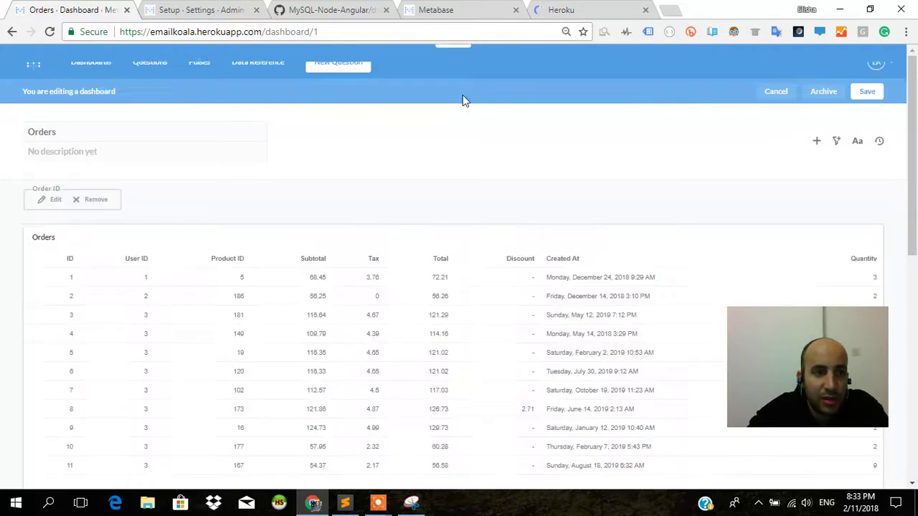
scroll(295, 360, "down", 1)
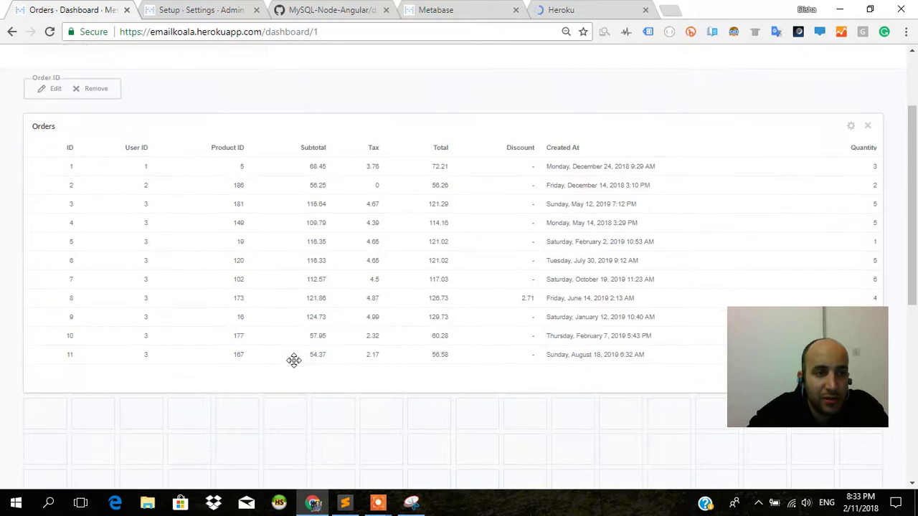
scroll(358, 128, "up", 2)
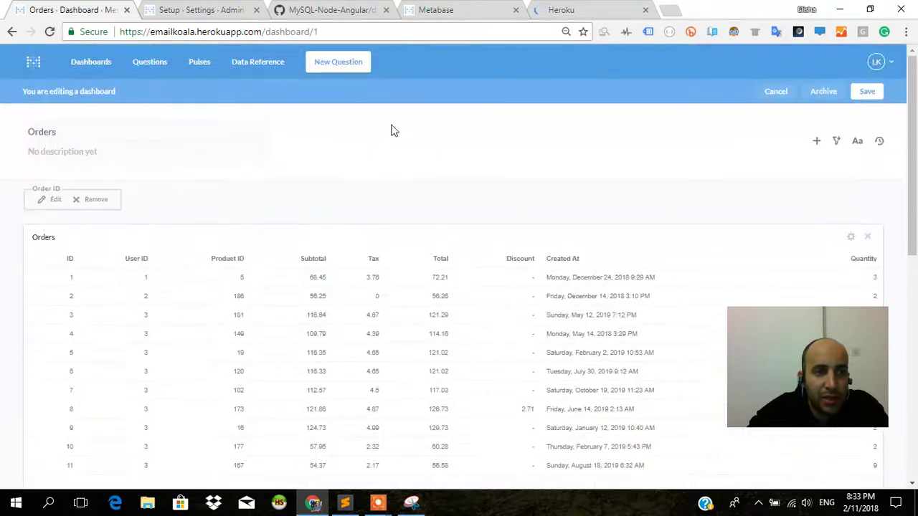
Add an ID-type filter, clear its name, then delete it, leaving only Order ID
left_click(835, 144)
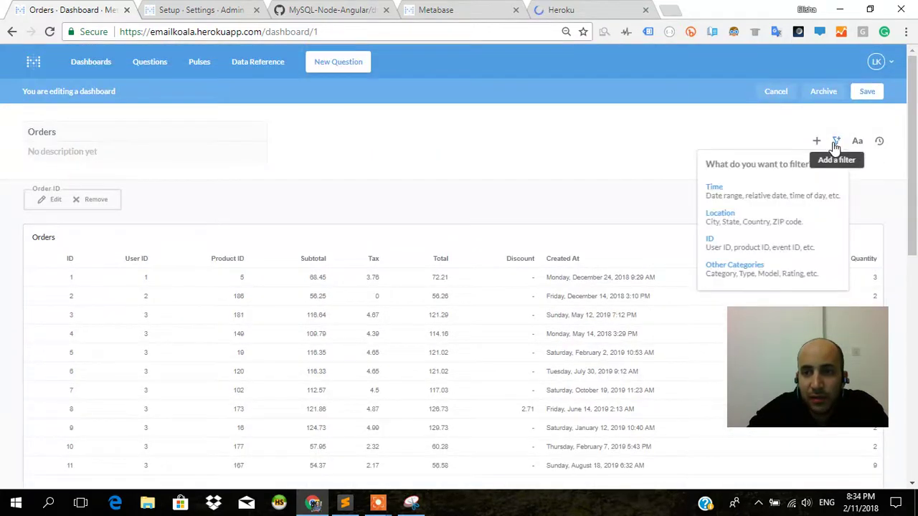
left_click(778, 244)
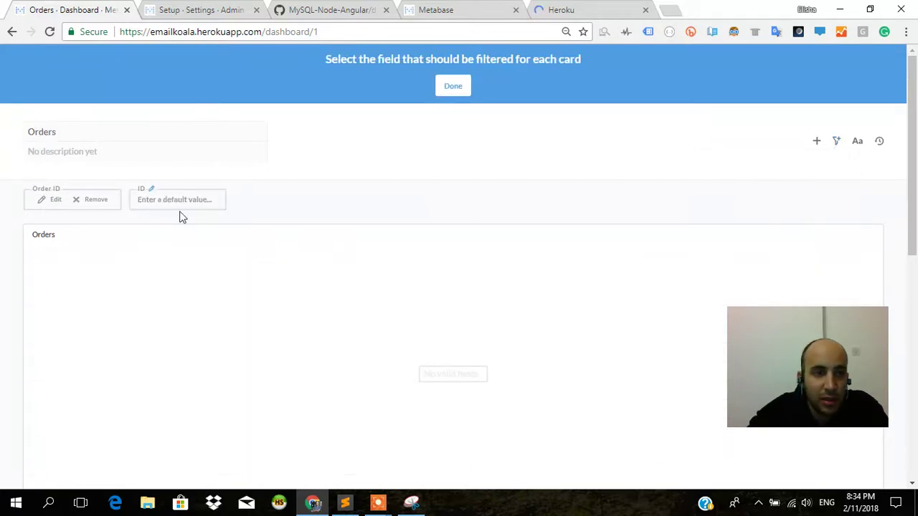
left_click(150, 191)
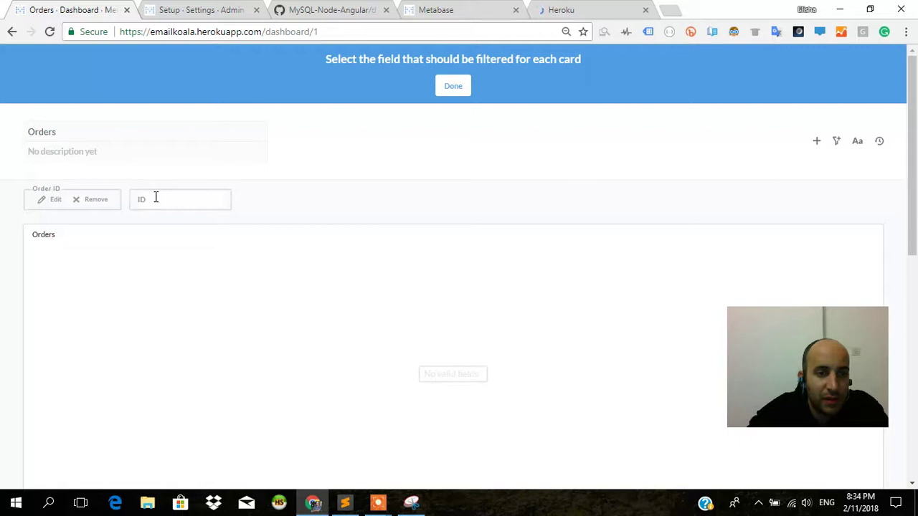
key("ctrl+a")
key("BackSpace")
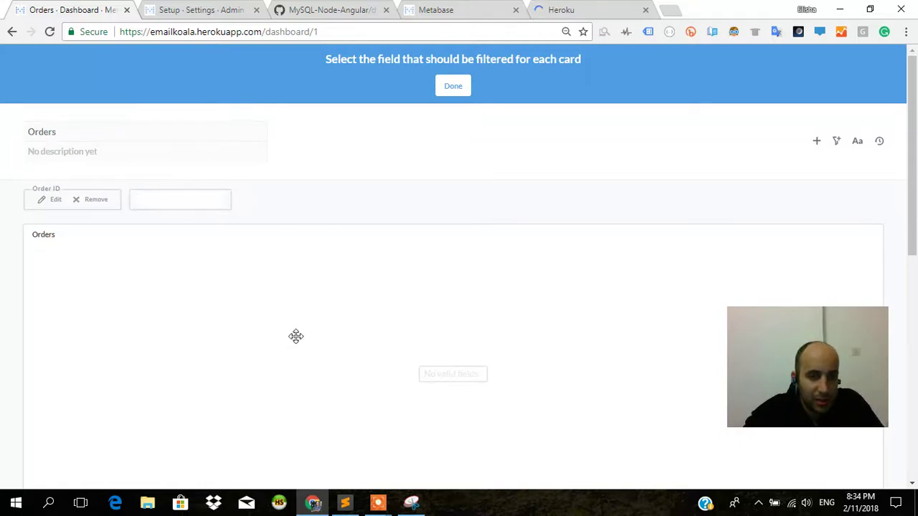
scroll(296, 336, "down", 4)
scroll(295, 409, "up", 5)
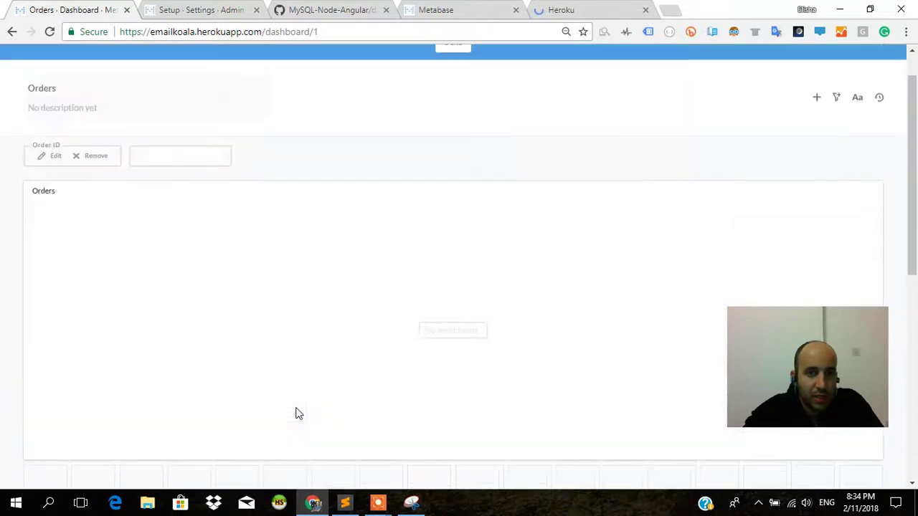
left_click(461, 234)
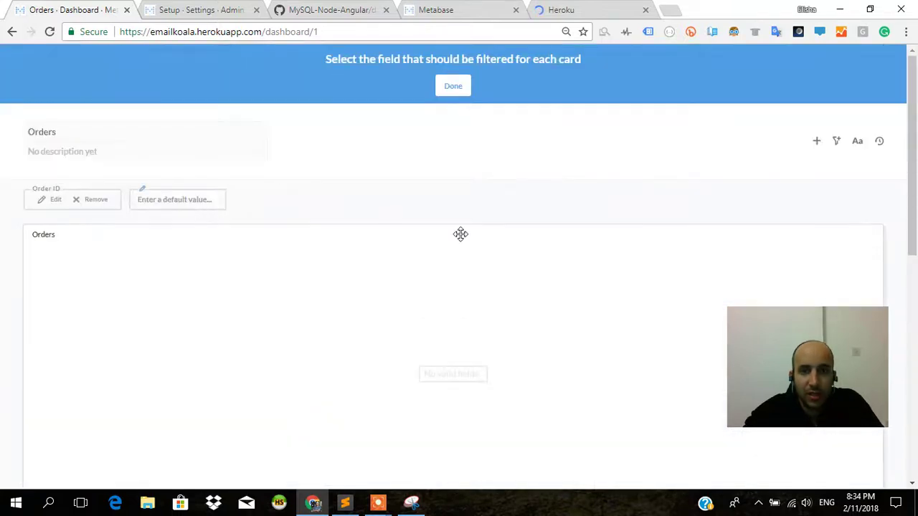
left_click(453, 86)
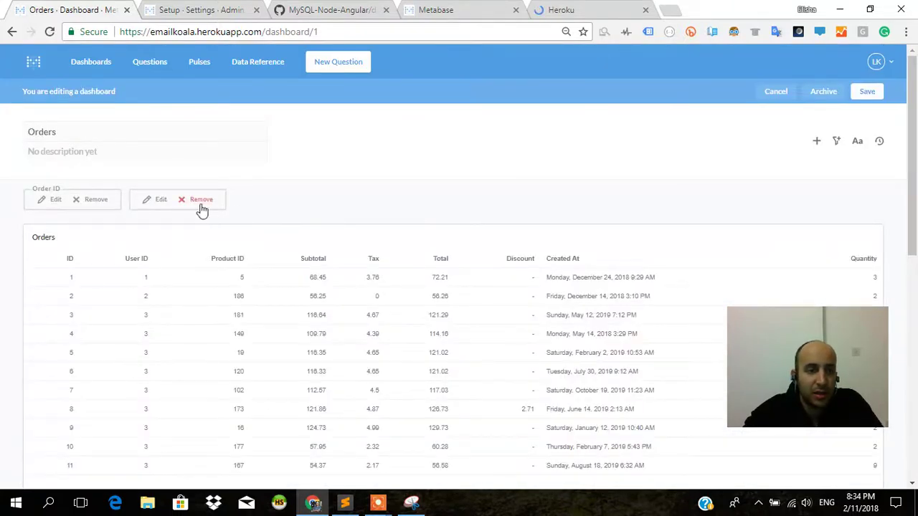
left_click(202, 201)
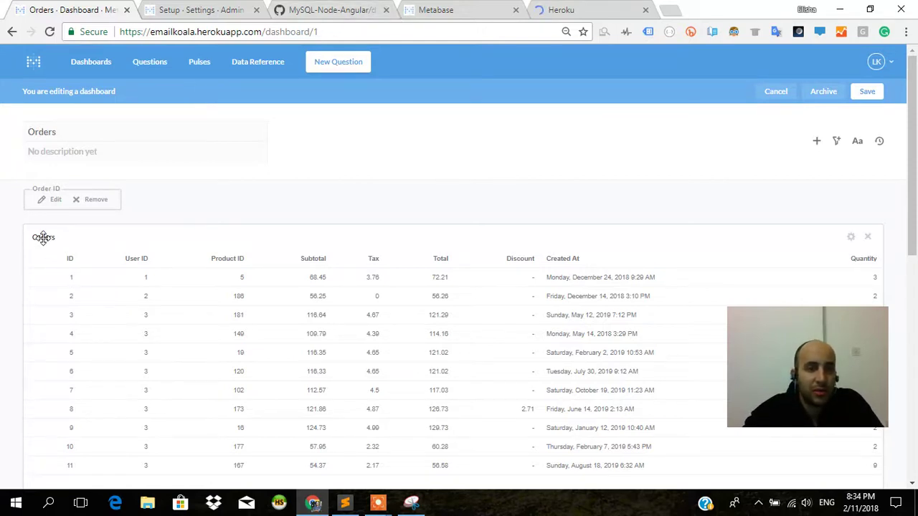
Save the dashboard and open the Orders question's SQL editor showing select * from orders
left_click(867, 91)
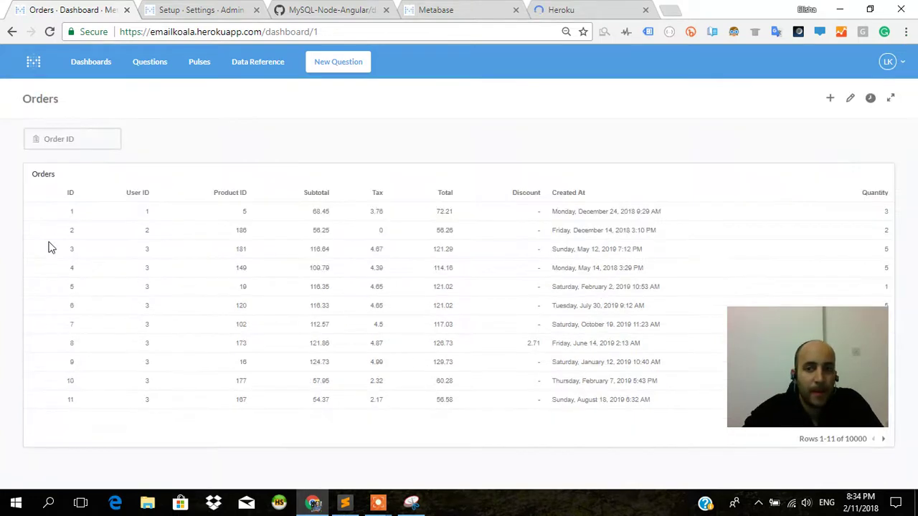
left_click(45, 177)
left_click(46, 179)
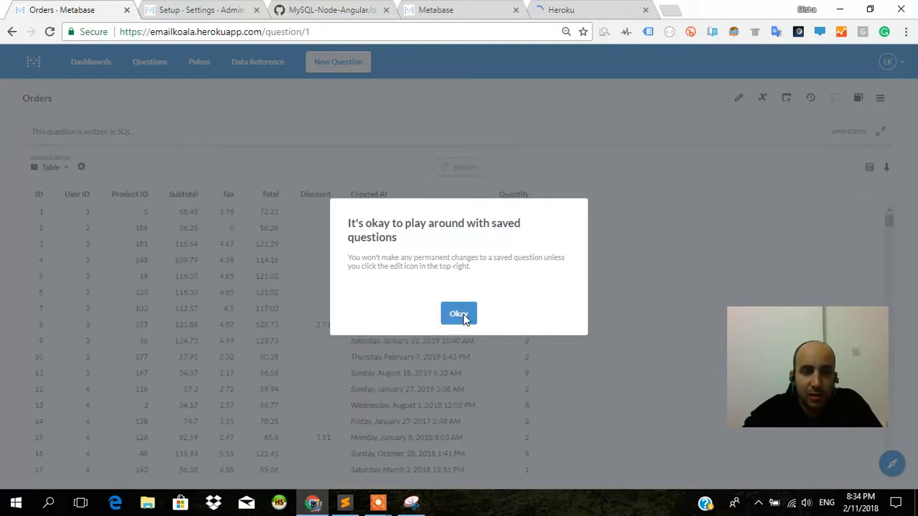
left_click(463, 314)
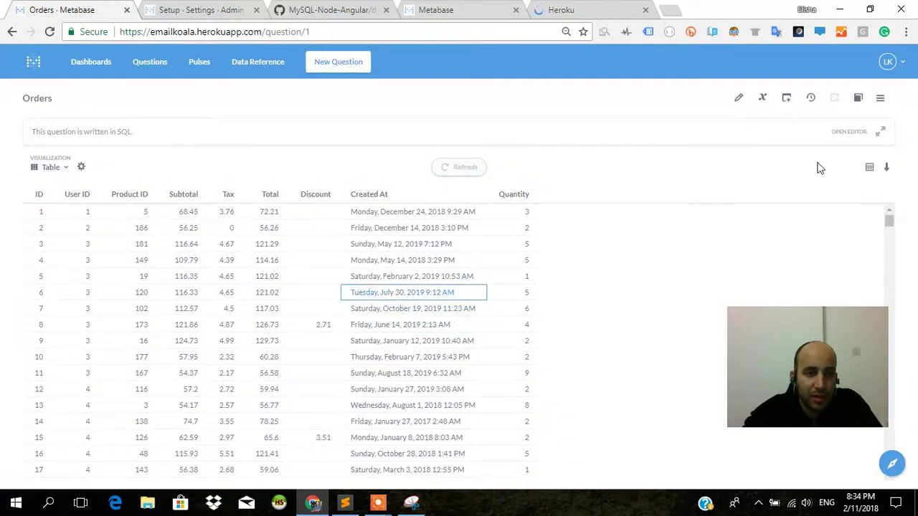
left_click(848, 132)
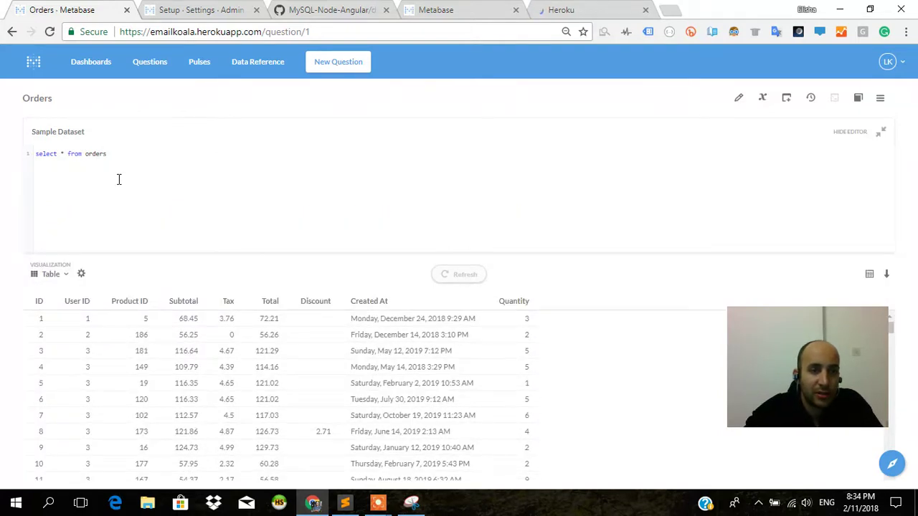
Add the optional line [[where ID={{Order_ID}} ]] to the query and begin an [[and line
key("Return")
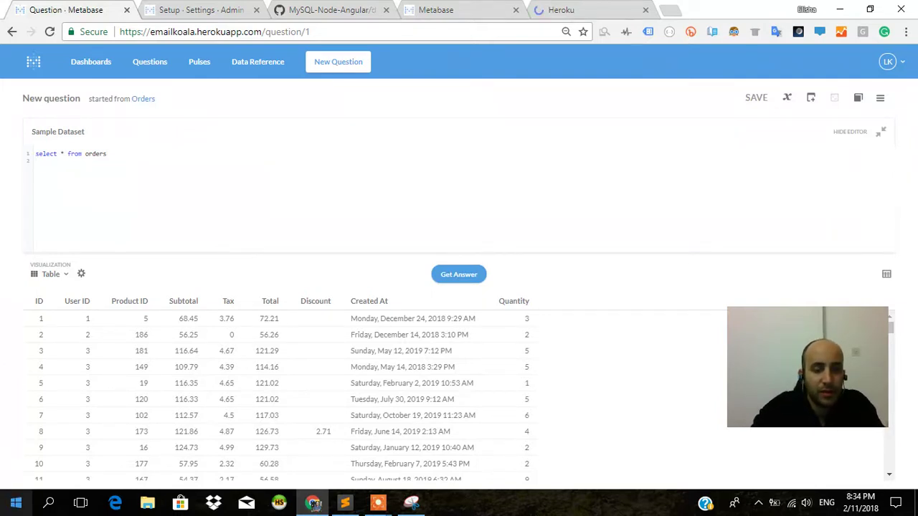
type("where")
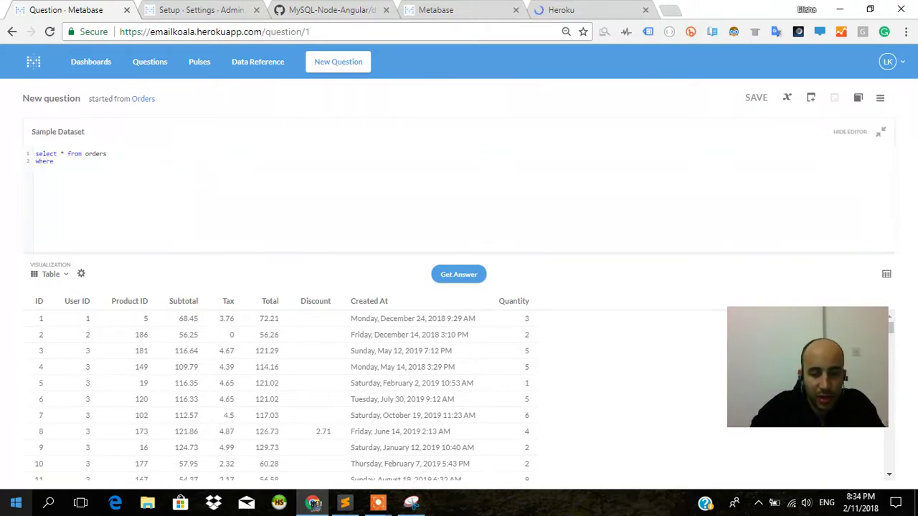
key("Home")
type("[[")
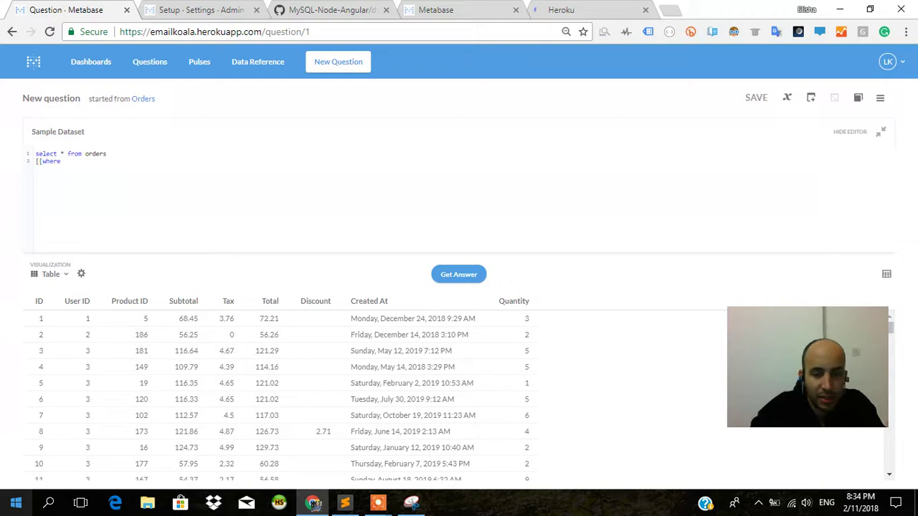
key("End")
type("]]")
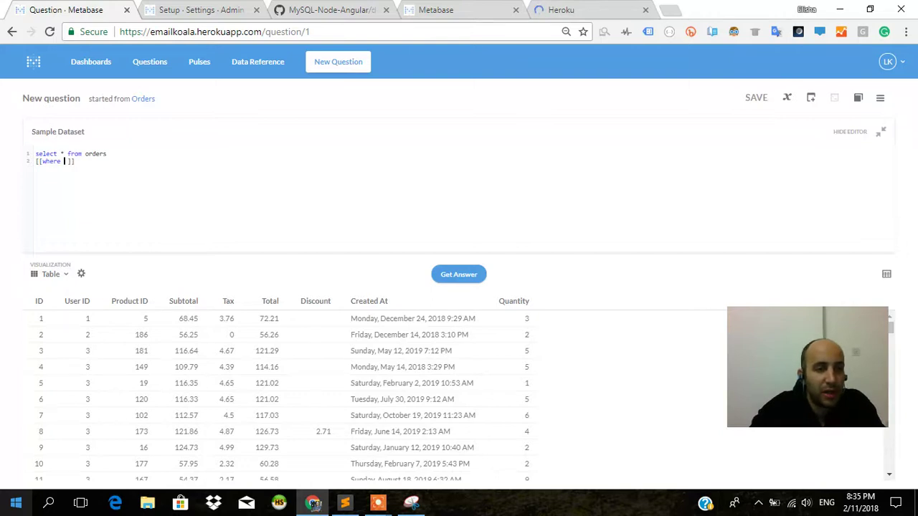
type(" ID")
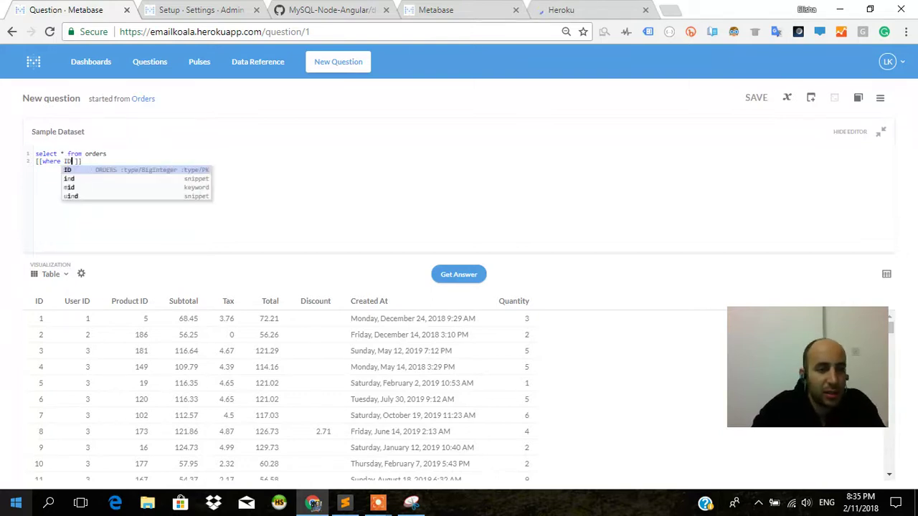
type("=")
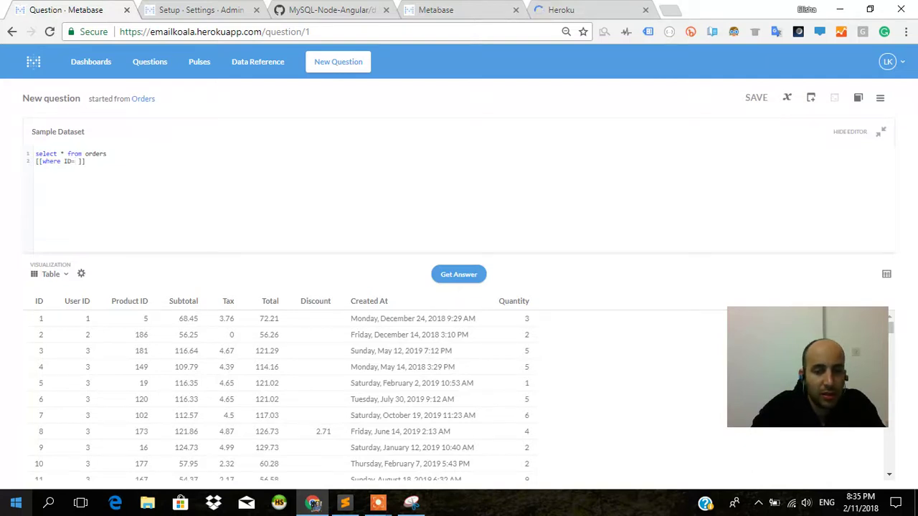
type("{{")
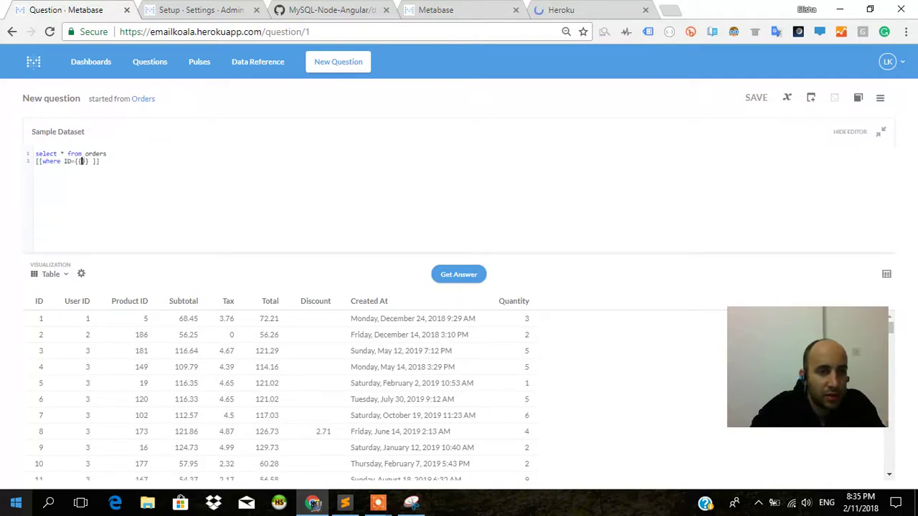
type("Order")
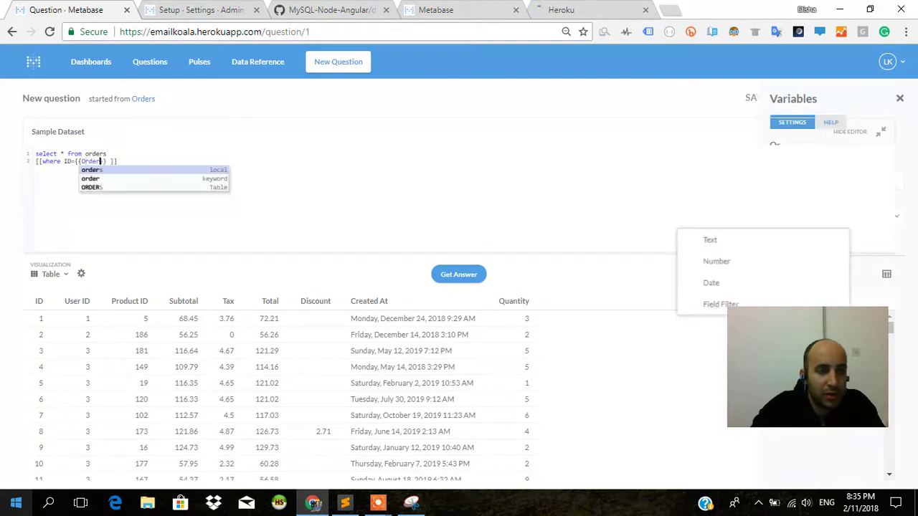
type("_Id")
key("BackSpace")
type("D")
key("End")
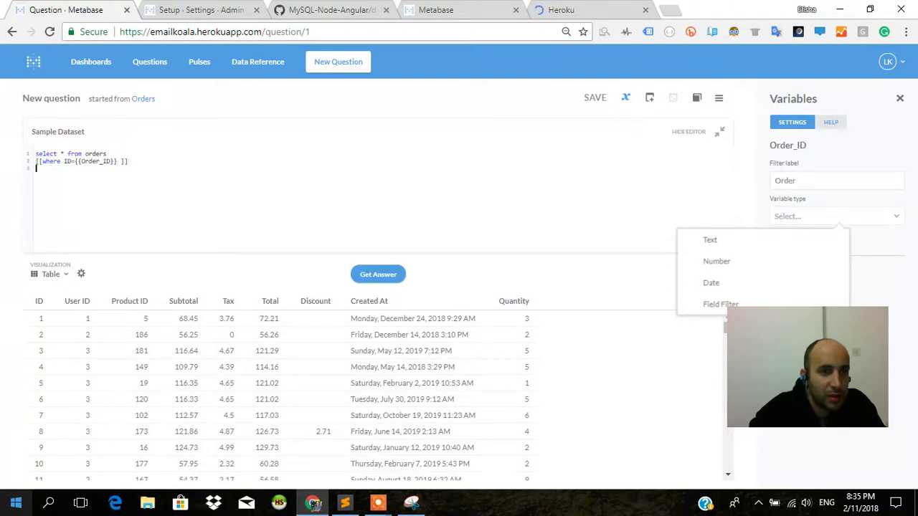
type("[[")
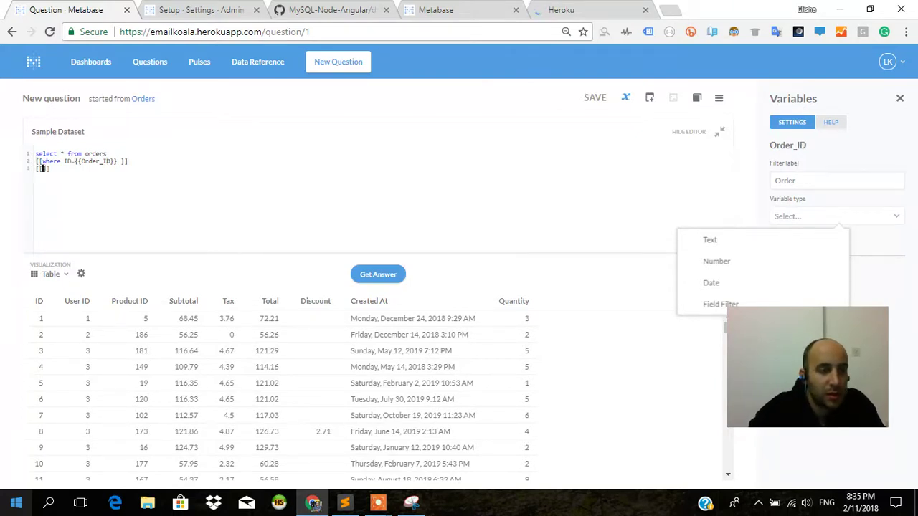
type("and")
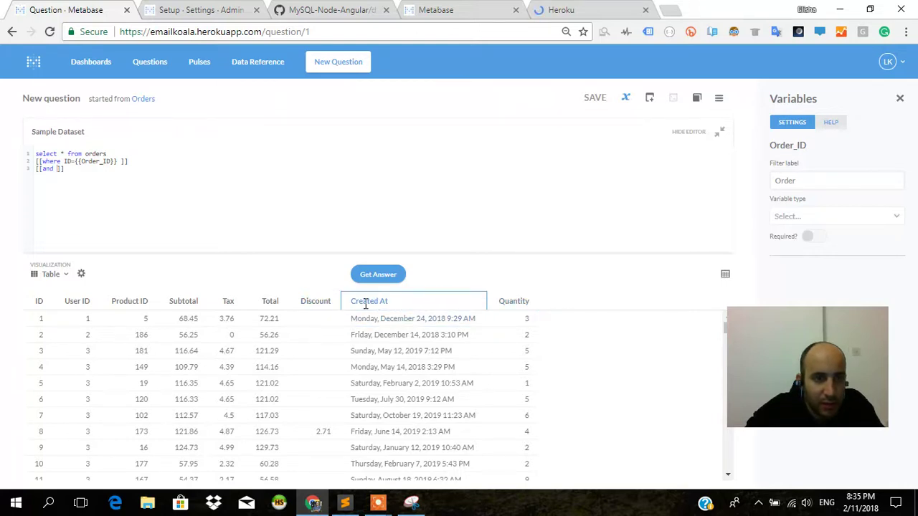
Open the Data Reference guide in a new tab and return to the Orders question
left_click_drag(404, 307, 349, 306)
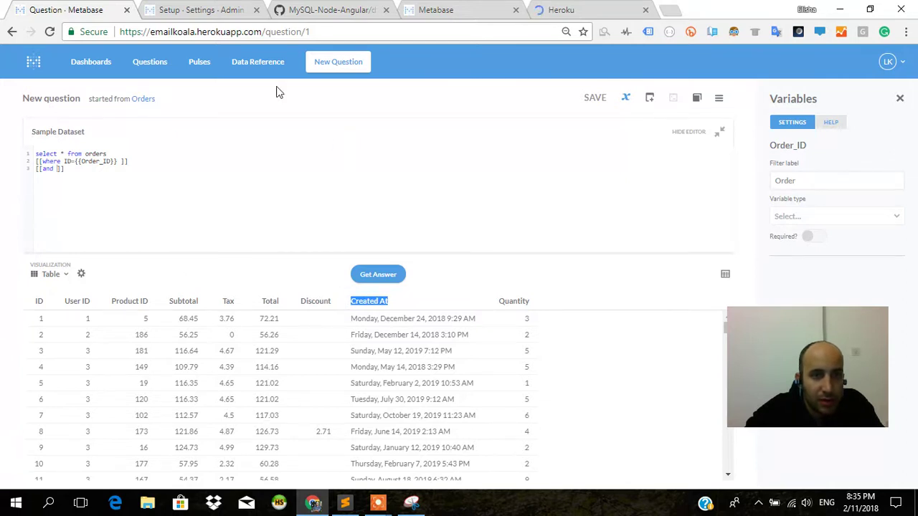
middle_click(265, 70)
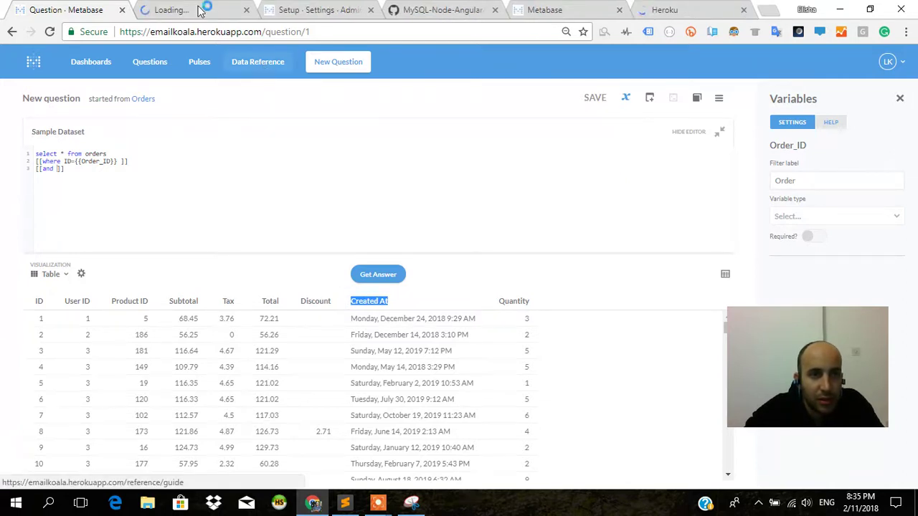
left_click_drag(172, 10, 301, 9)
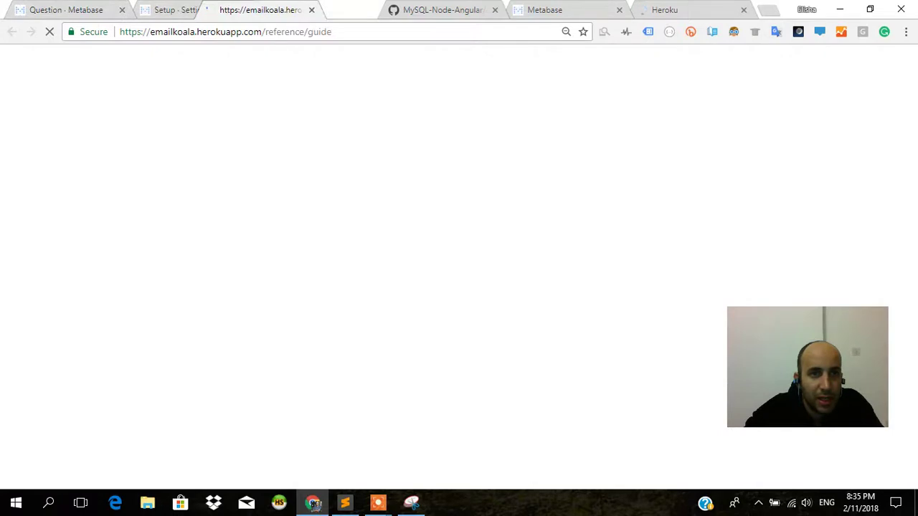
left_click(91, 7)
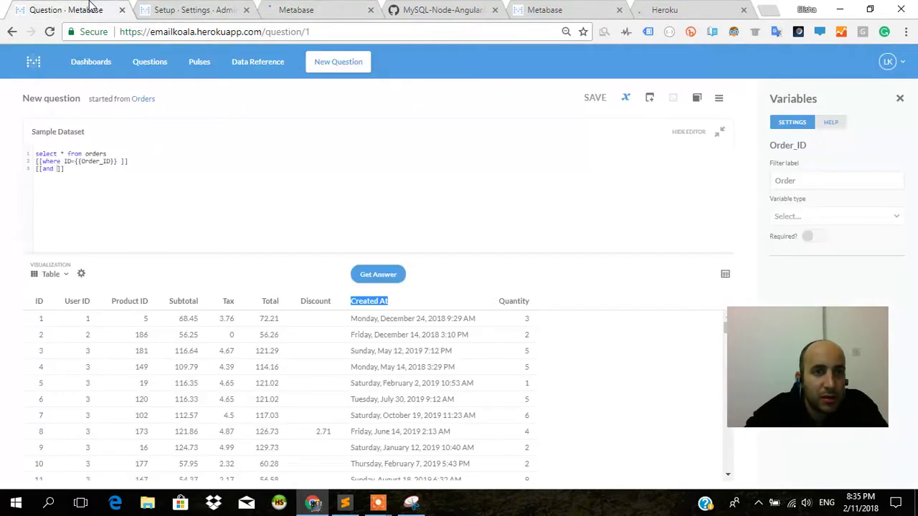
Delete the leftover [[and ]] third line from the SQL query
left_click(309, 270)
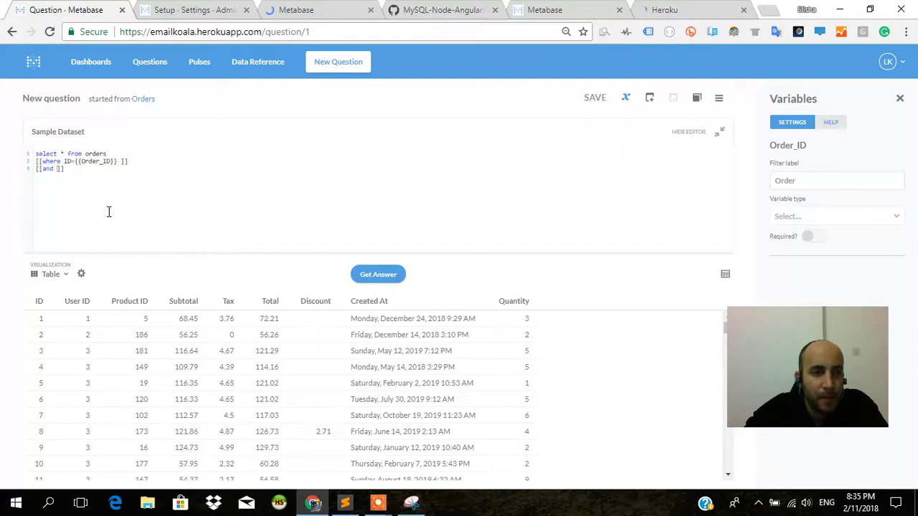
left_click(139, 167)
left_click_drag(139, 166, 127, 158)
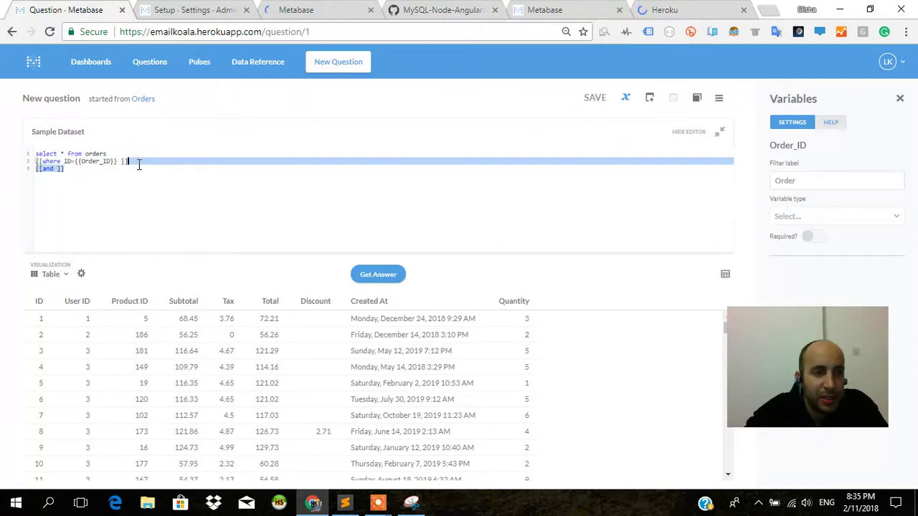
key("BackSpace")
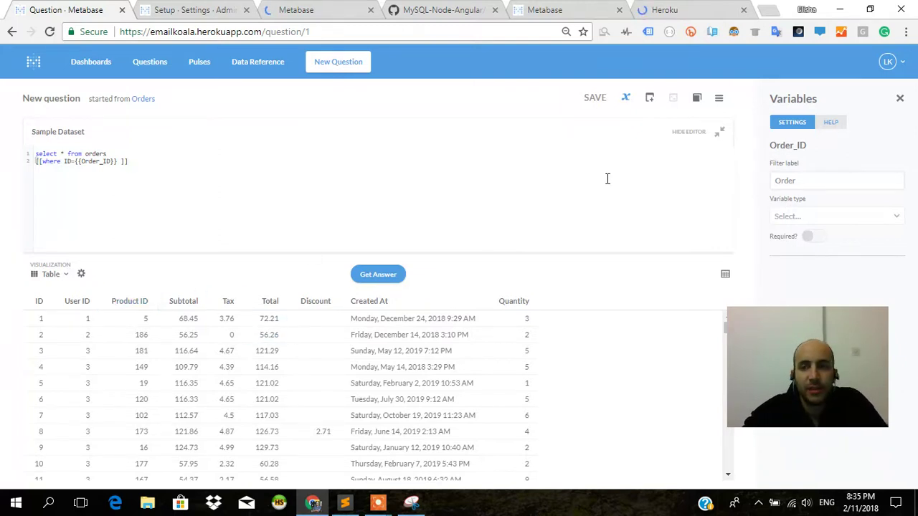
Set the Order_ID variable type to Number and save, replacing the original Orders question
left_click(595, 100)
left_click(598, 325)
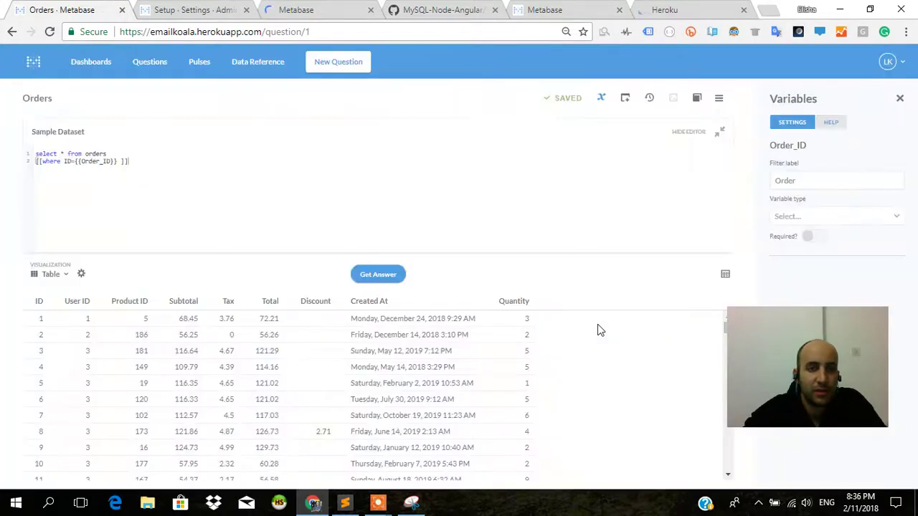
left_click(602, 100)
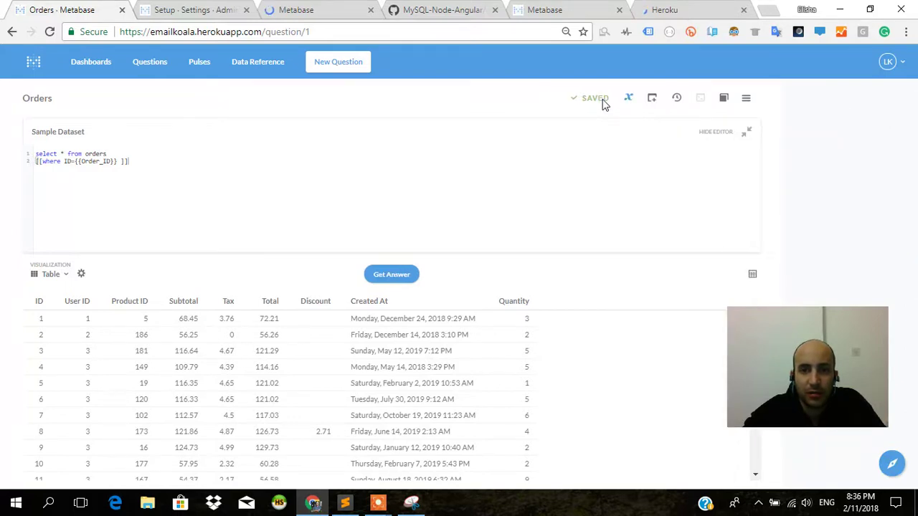
left_click(762, 99)
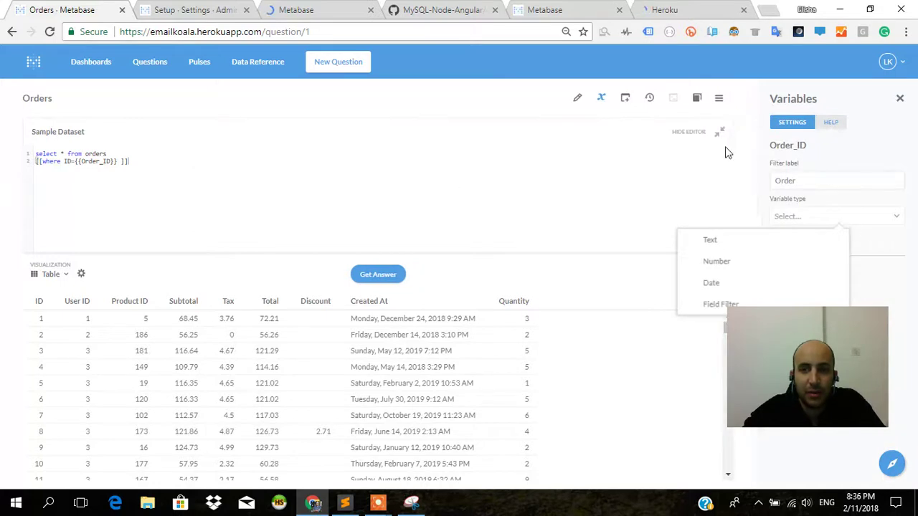
left_click(768, 262)
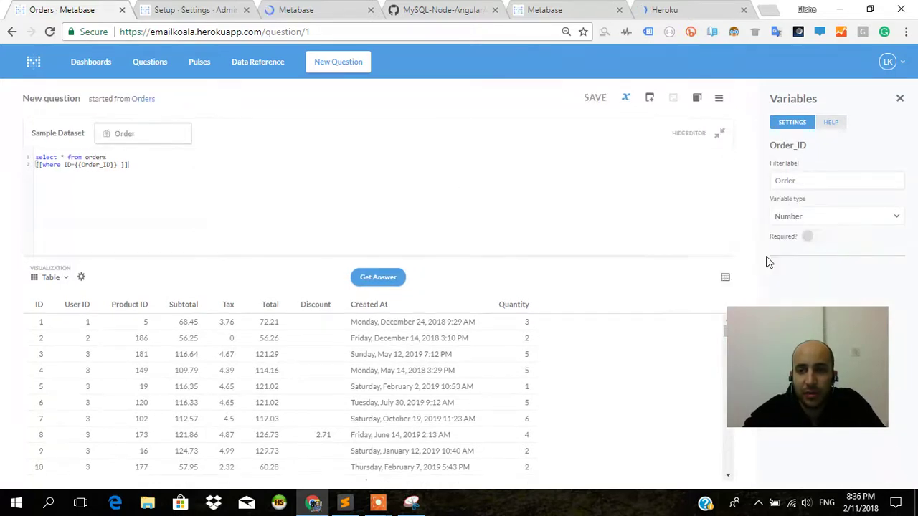
left_click(593, 100)
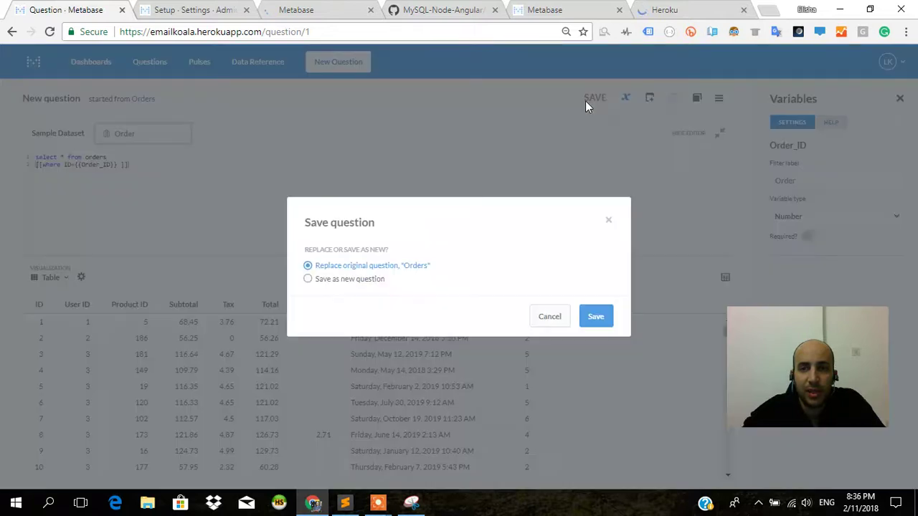
left_click(599, 318)
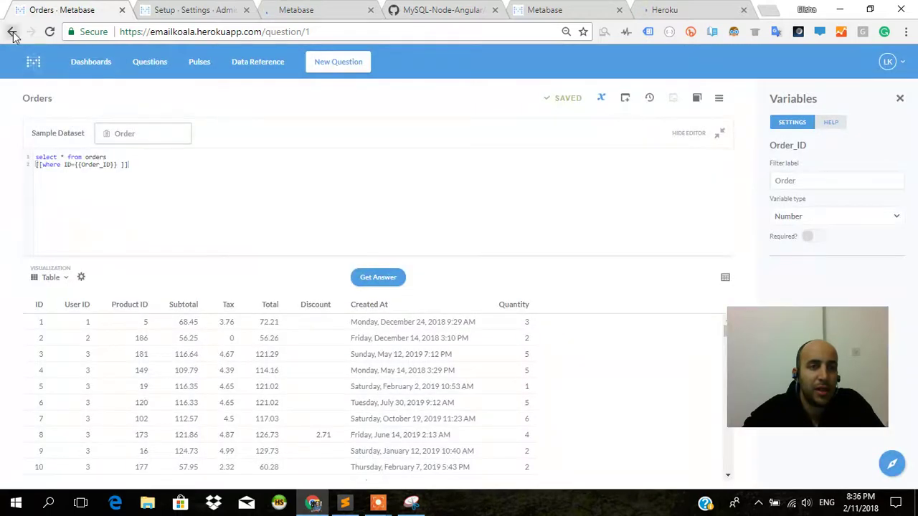
Navigate back to the Orders dashboard
left_click(12, 32)
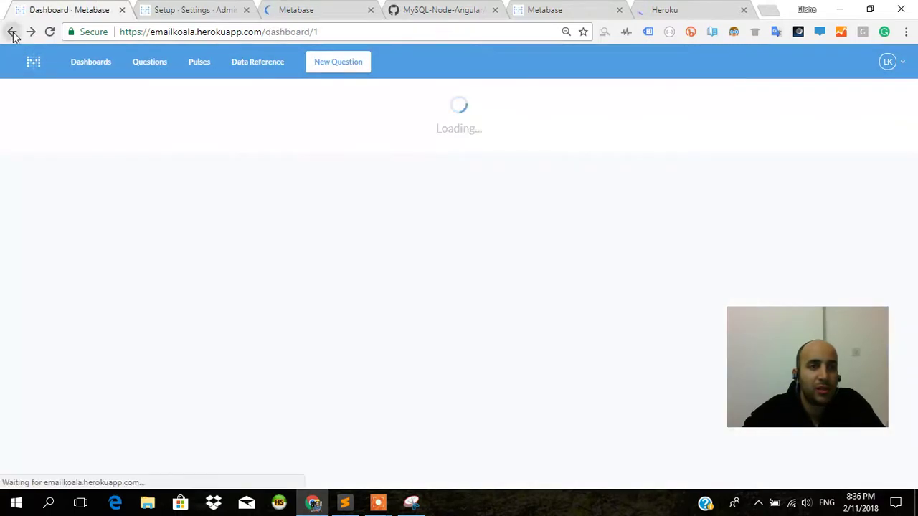
left_click(11, 32)
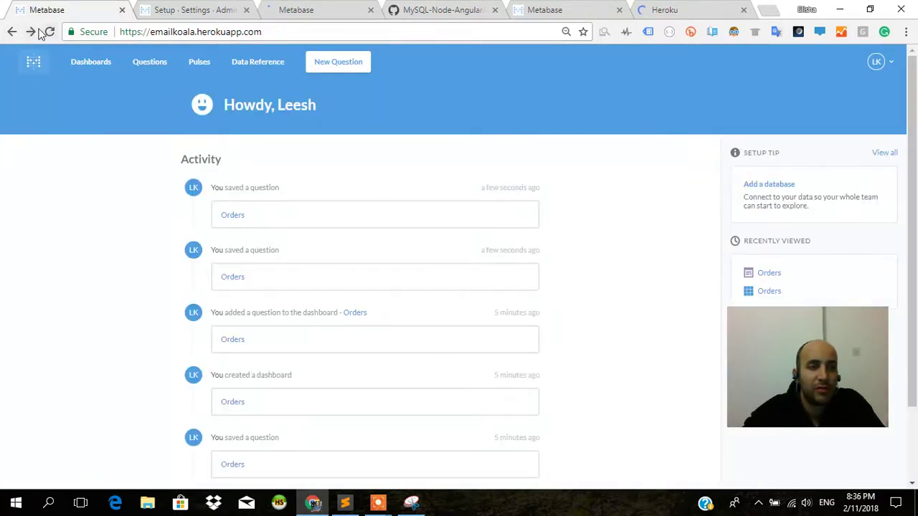
left_click(31, 32)
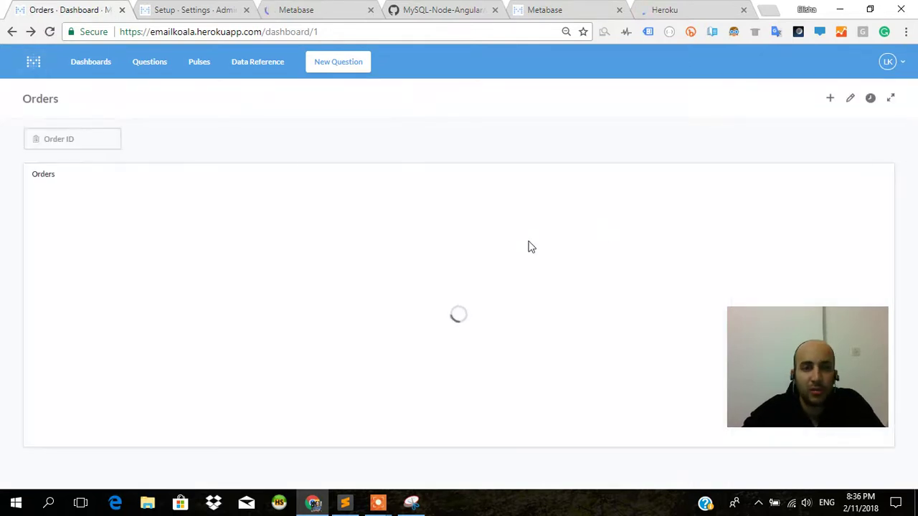
Map the Order ID filter to the Orders card's Order variable and save the dashboard
left_click(852, 101)
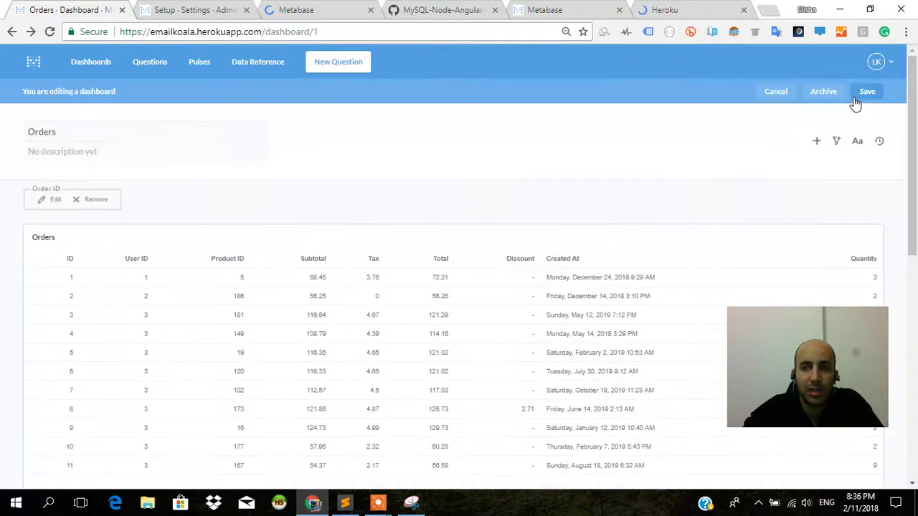
left_click(51, 198)
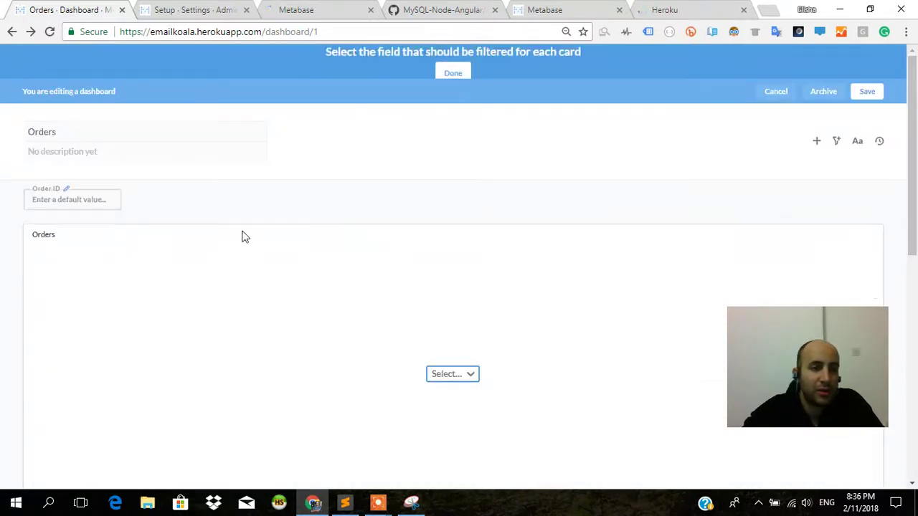
left_click(449, 378)
left_click(433, 410)
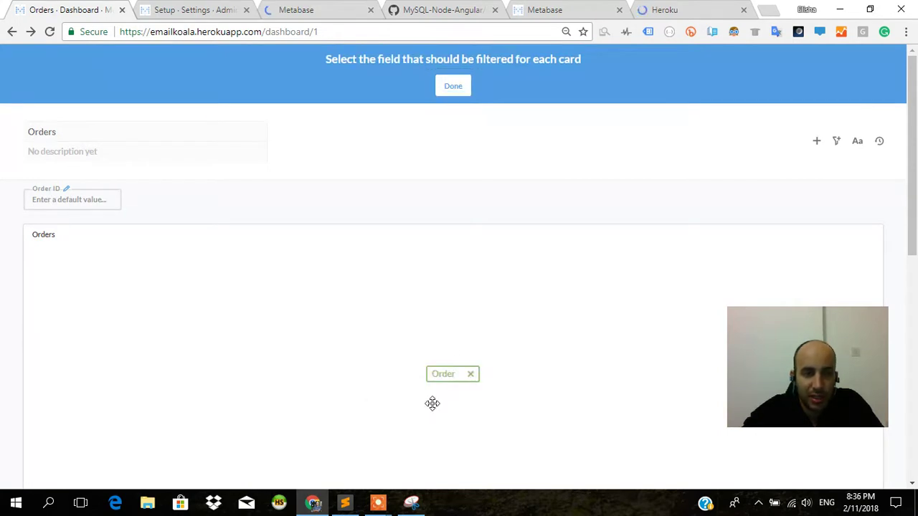
left_click(453, 86)
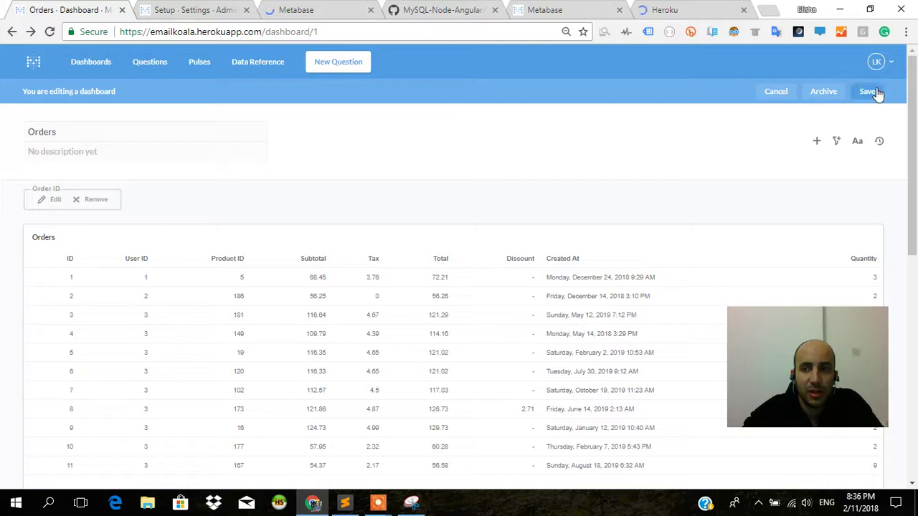
left_click(868, 92)
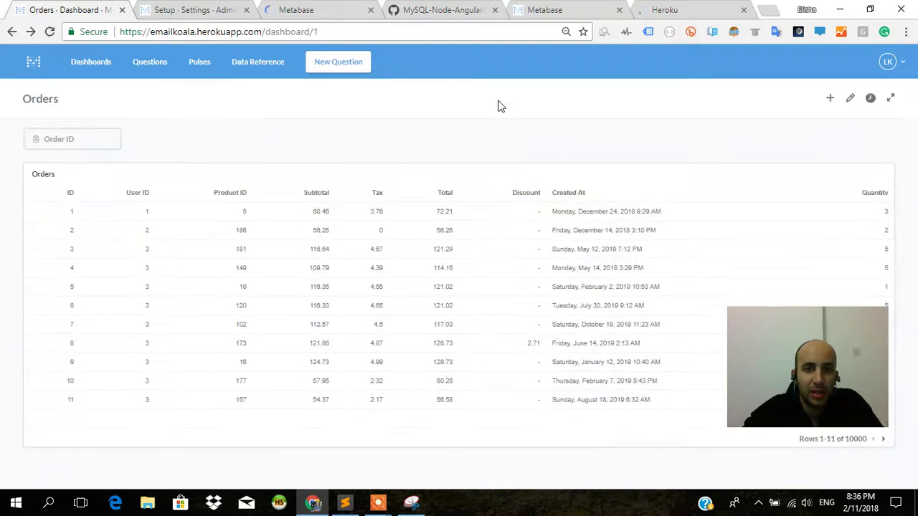
Filter the dashboard by Order ID 3
left_click(78, 138)
left_click_drag(64, 252, 323, 236)
left_click(343, 260)
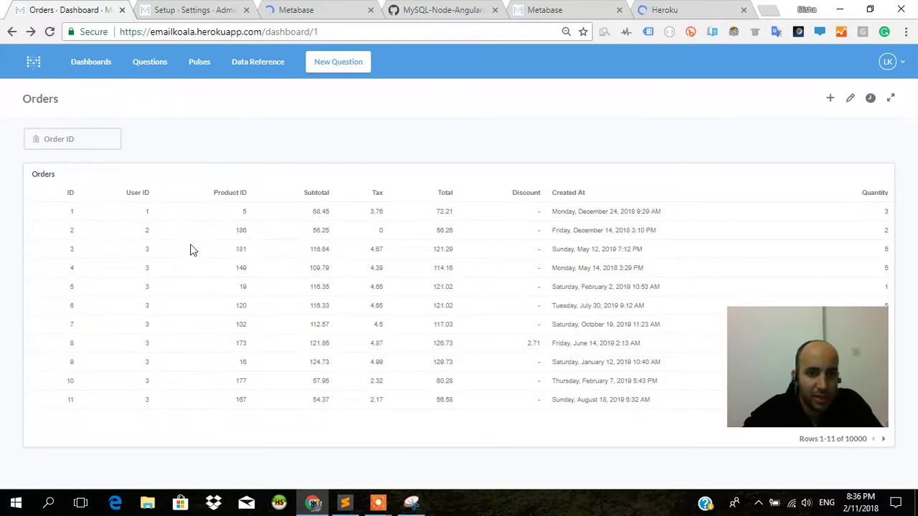
left_click(67, 143)
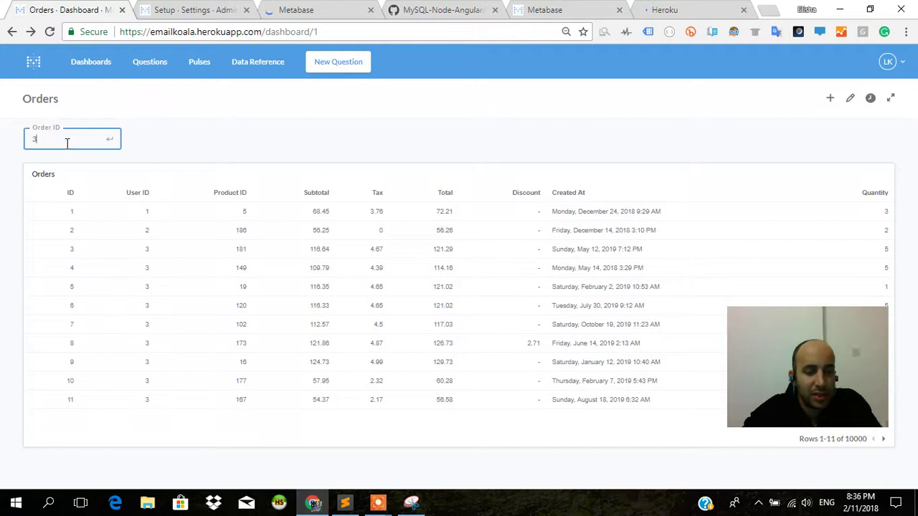
key("Return")
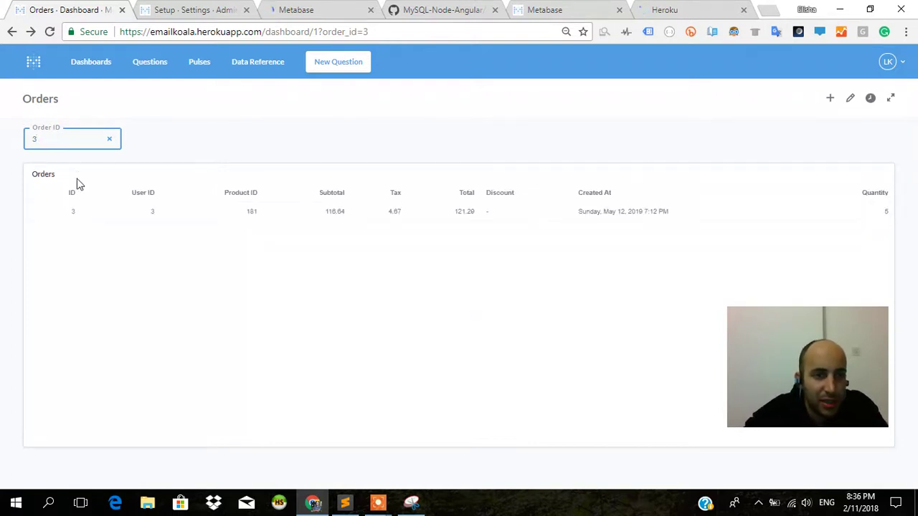
Clear the filter and apply Order ID 9 instead
left_click(109, 141)
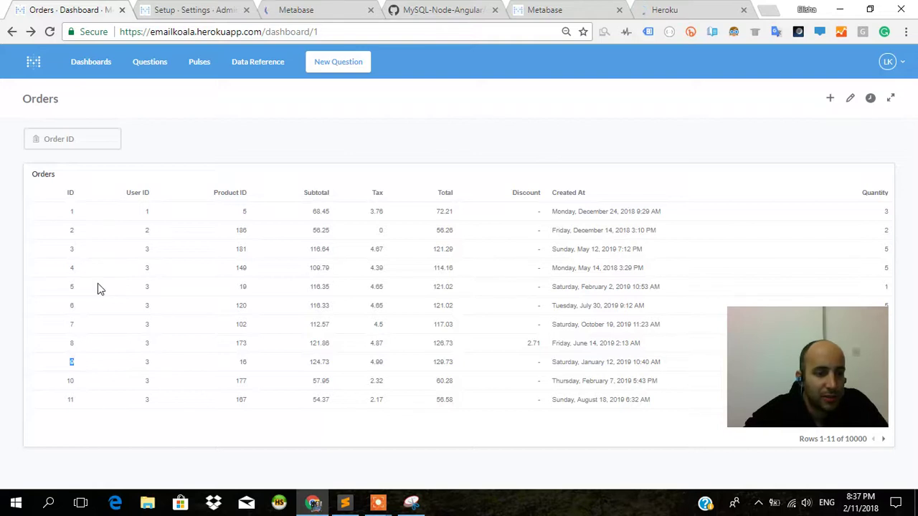
left_click(47, 136)
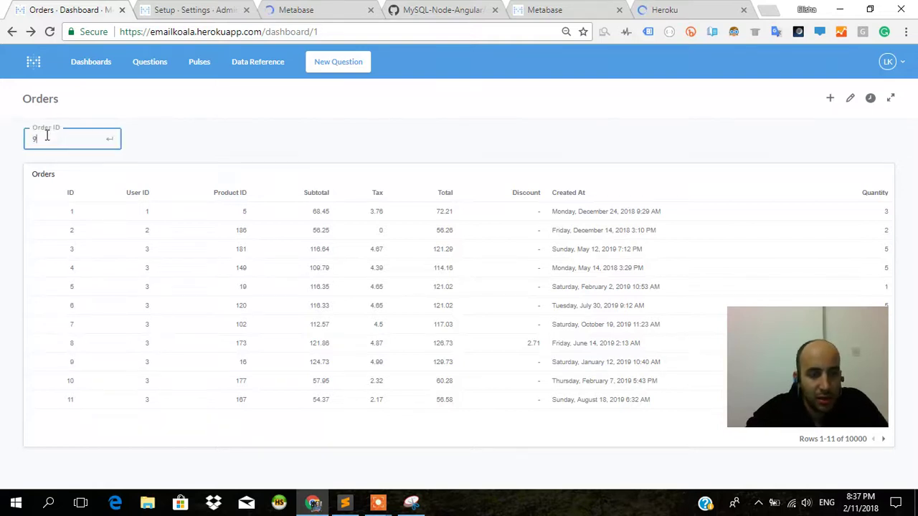
key("Return")
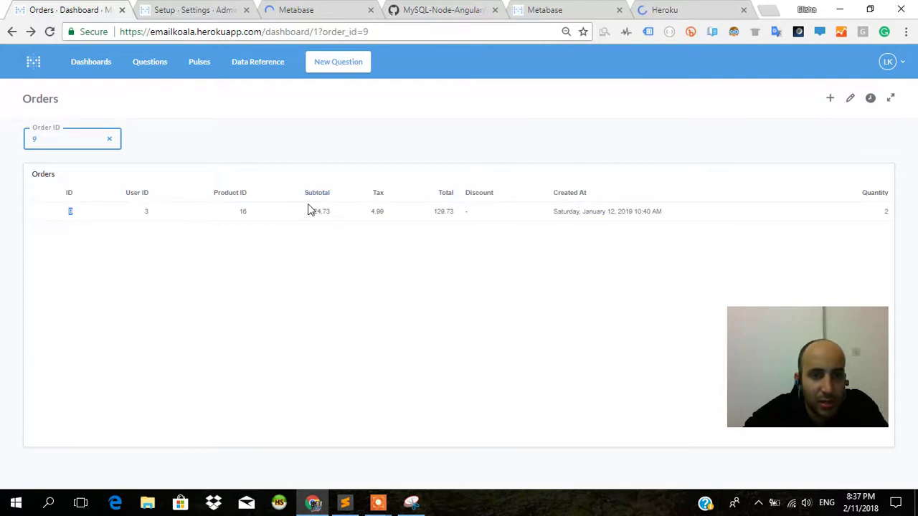
Enable Public Sharing in Admin Settings, then refresh the Orders dashboard showing order_id=9
left_click(206, 6)
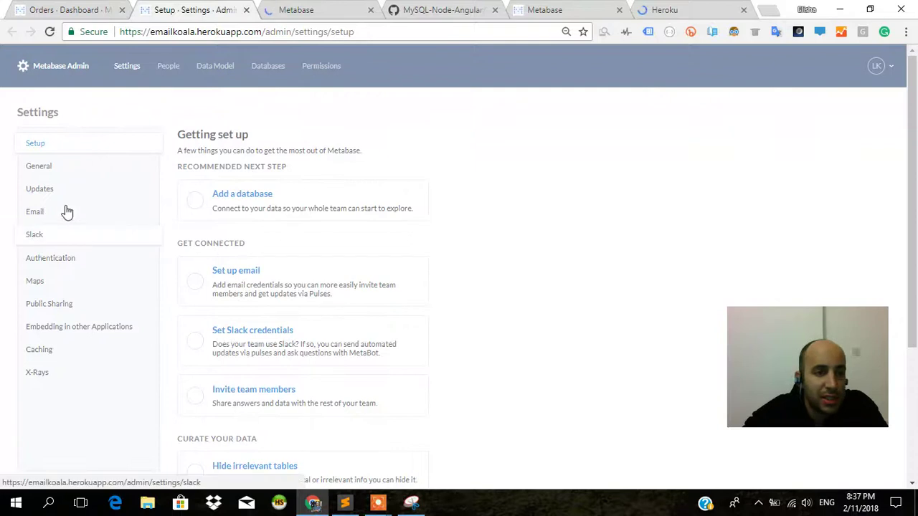
left_click(43, 306)
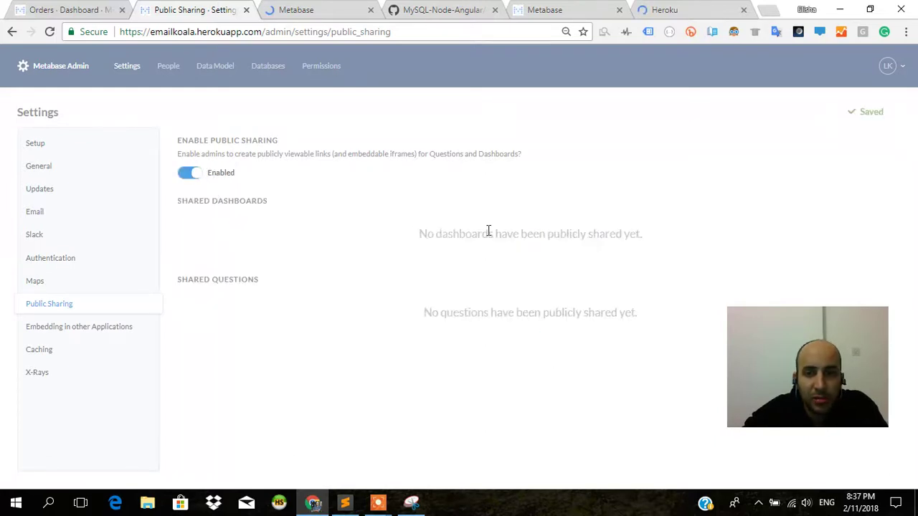
left_click(108, 9)
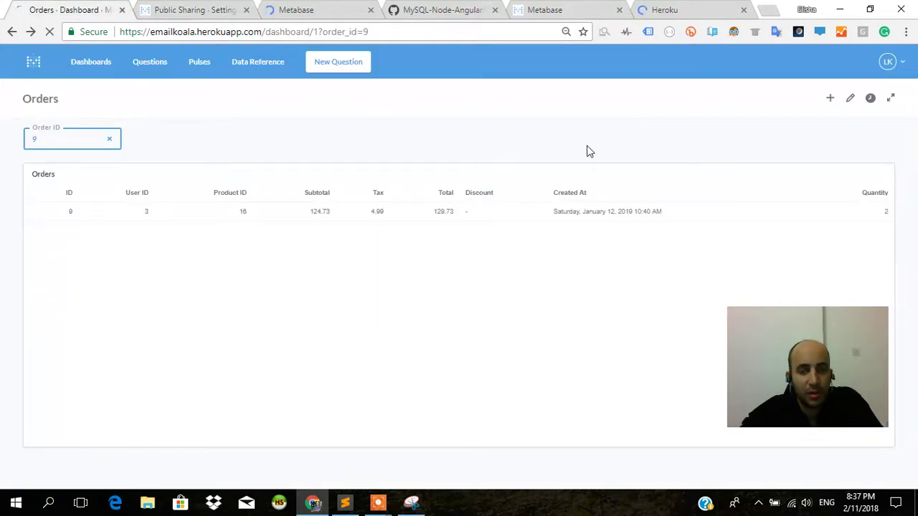
key("F5")
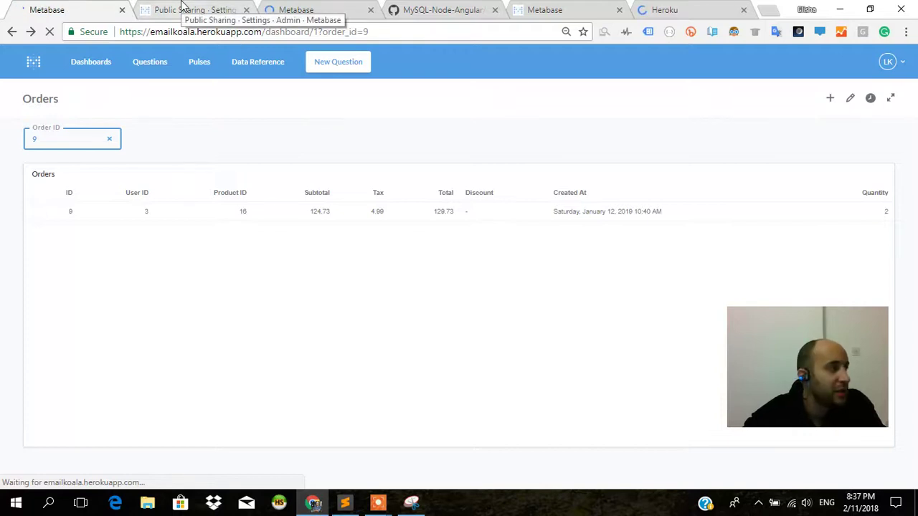
key("alt+Tab")
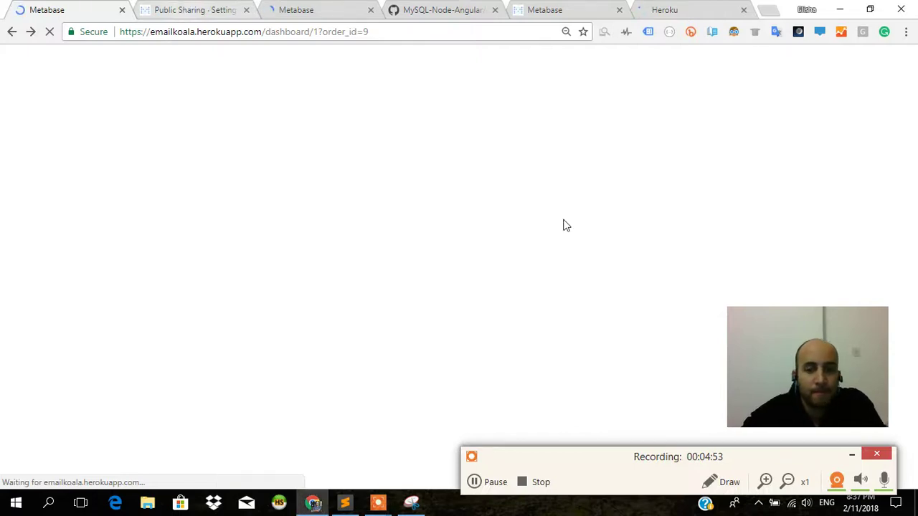
left_click(850, 454)
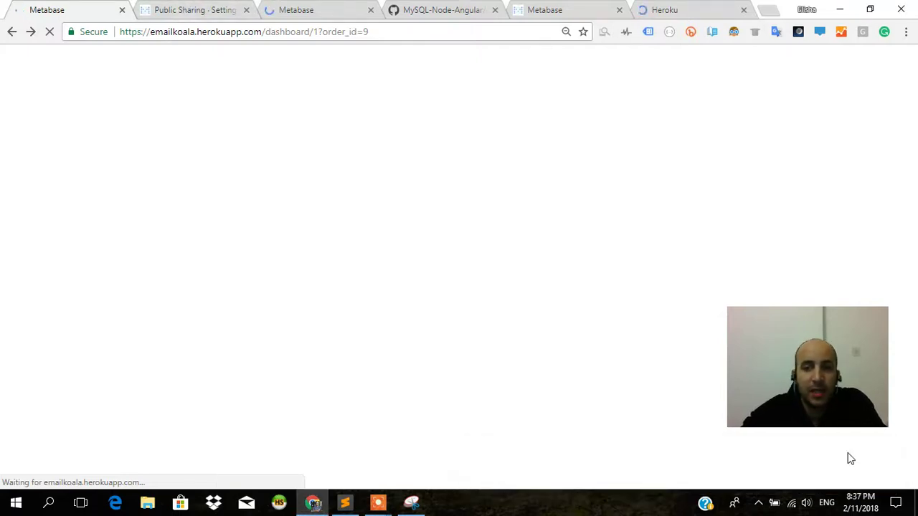